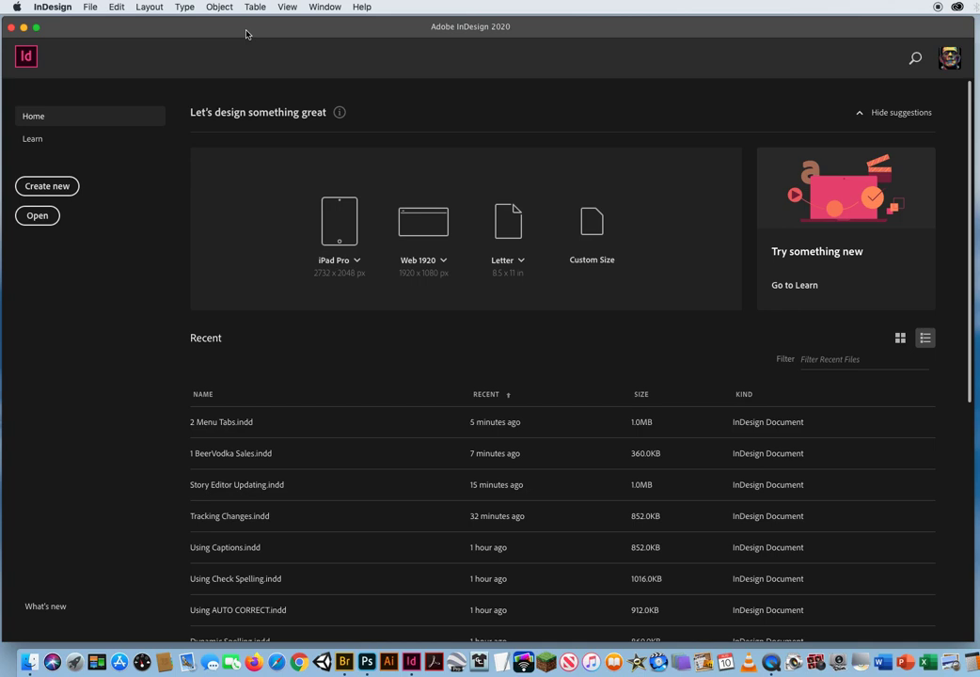
# Open 1 BeerVodka Sales.indd from the ID CH.6 All About TABS > 1 Tabs Demos folder
pyautogui.click(90, 9)
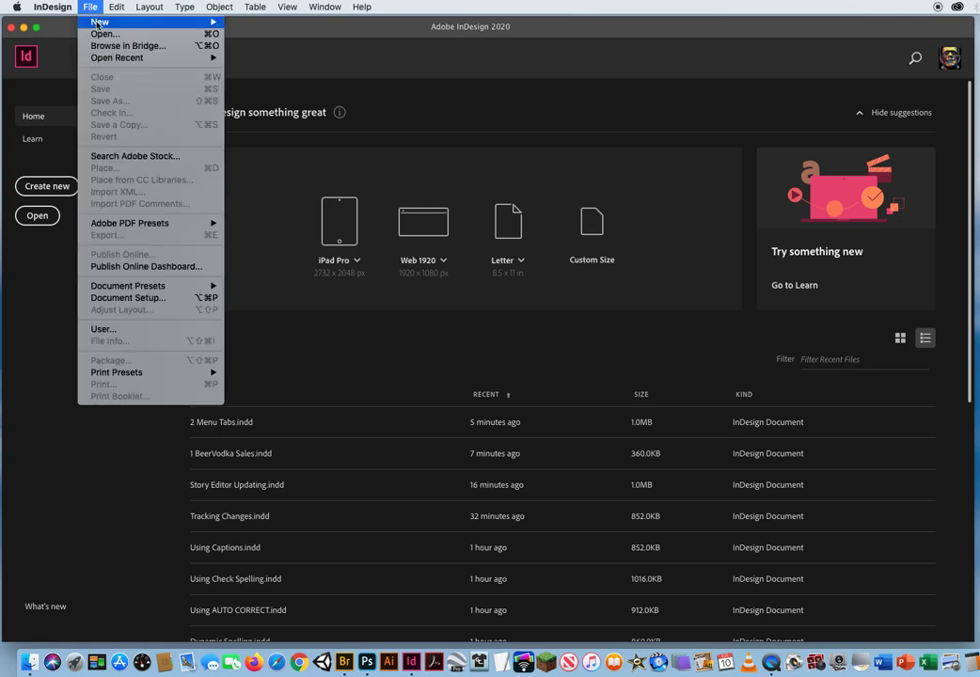
pyautogui.click(81, 29)
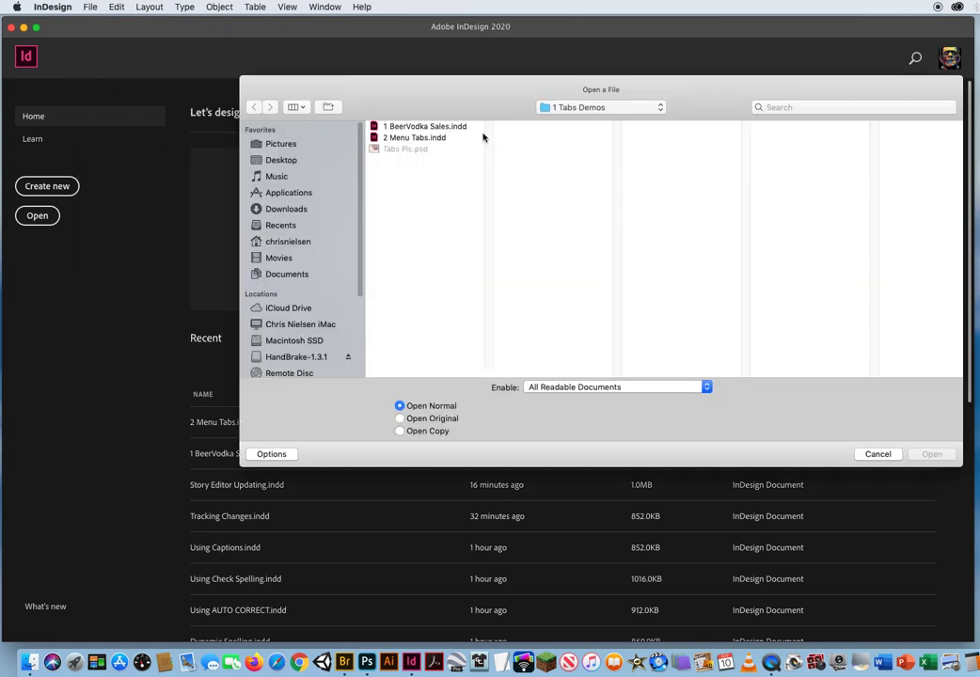
pyautogui.click(586, 105)
pyautogui.click(580, 122)
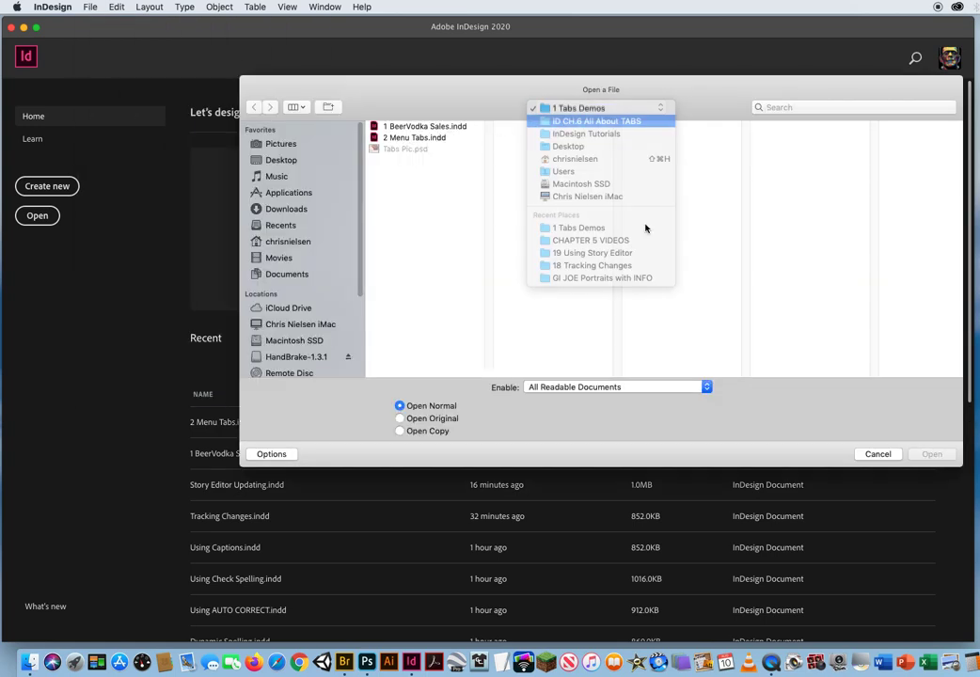
pyautogui.click(664, 127)
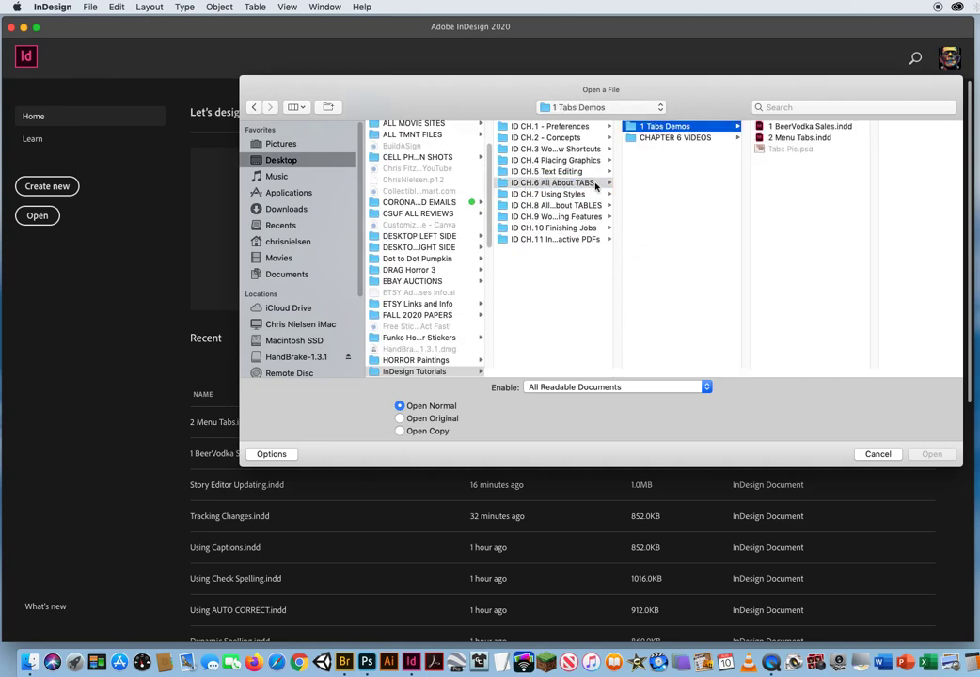
pyautogui.click(793, 130)
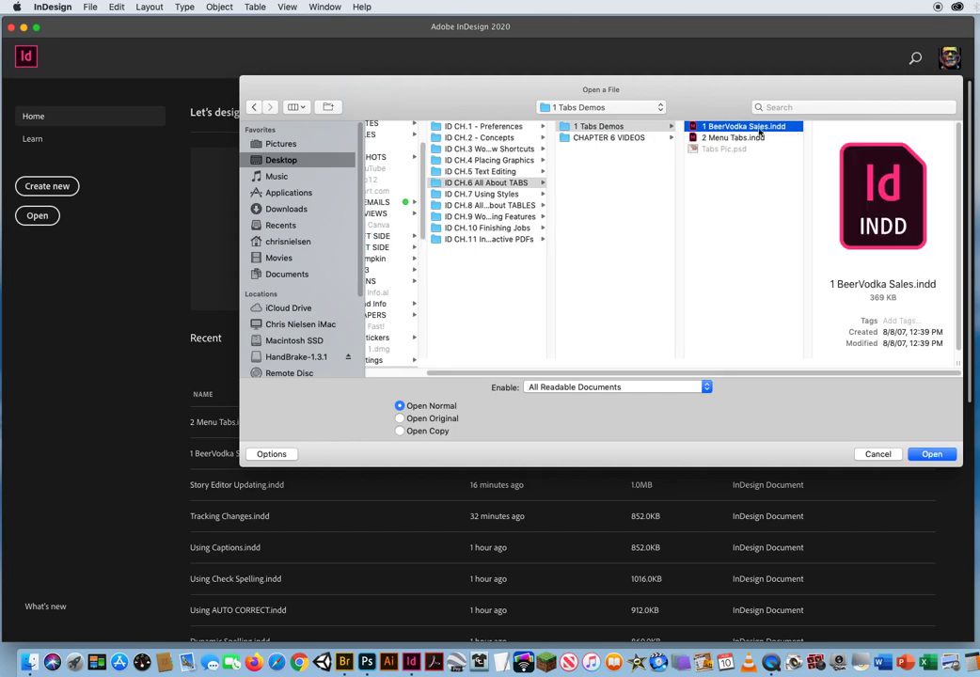
pyautogui.click(921, 458)
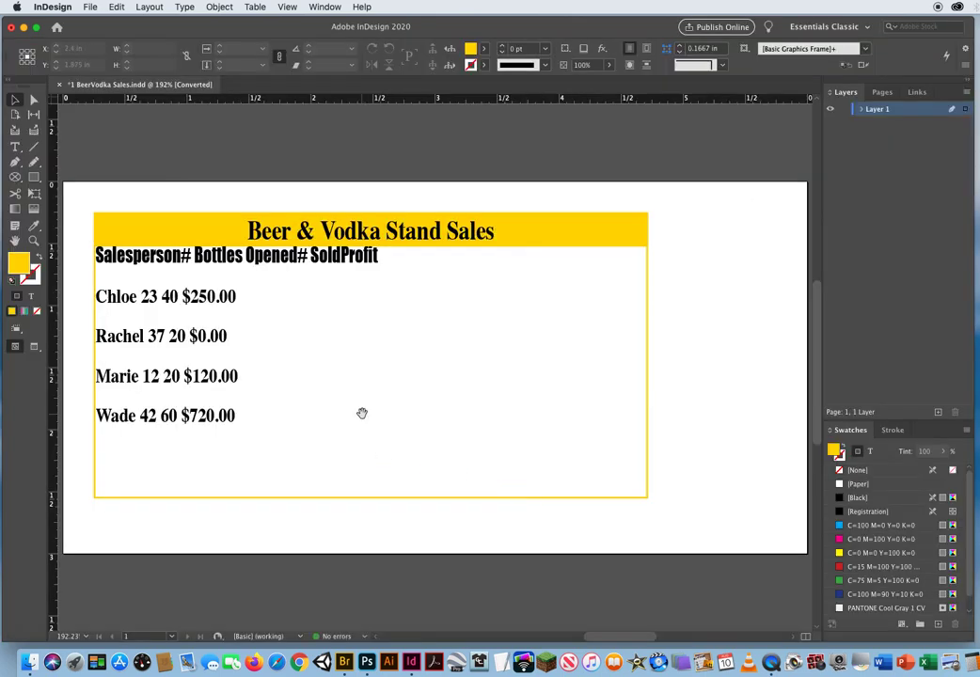
pyautogui.hscroll(-2, 362, 414)
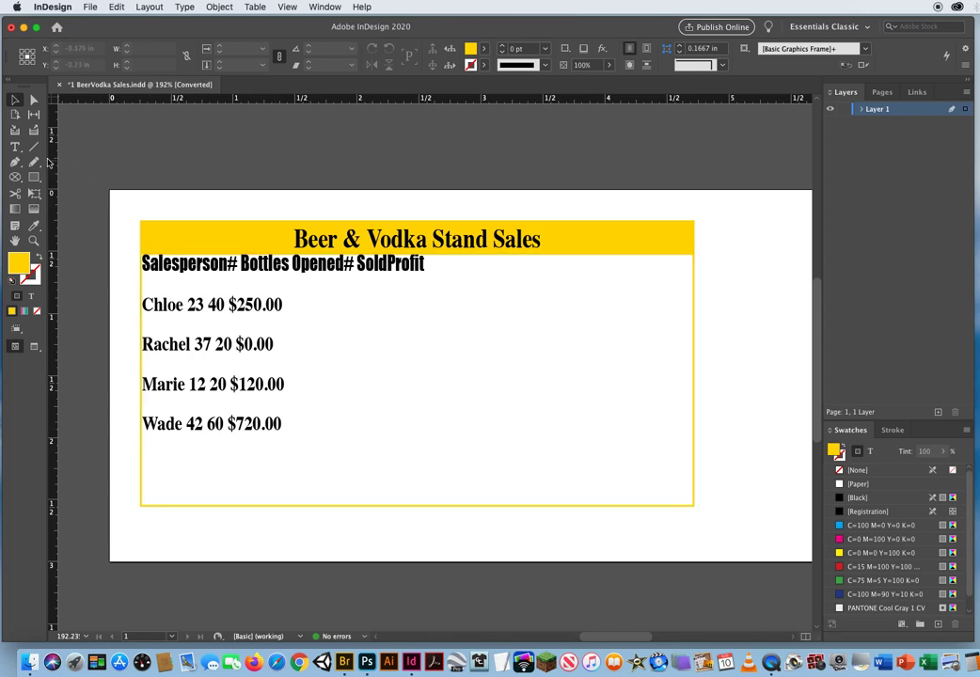
pyautogui.press('t')
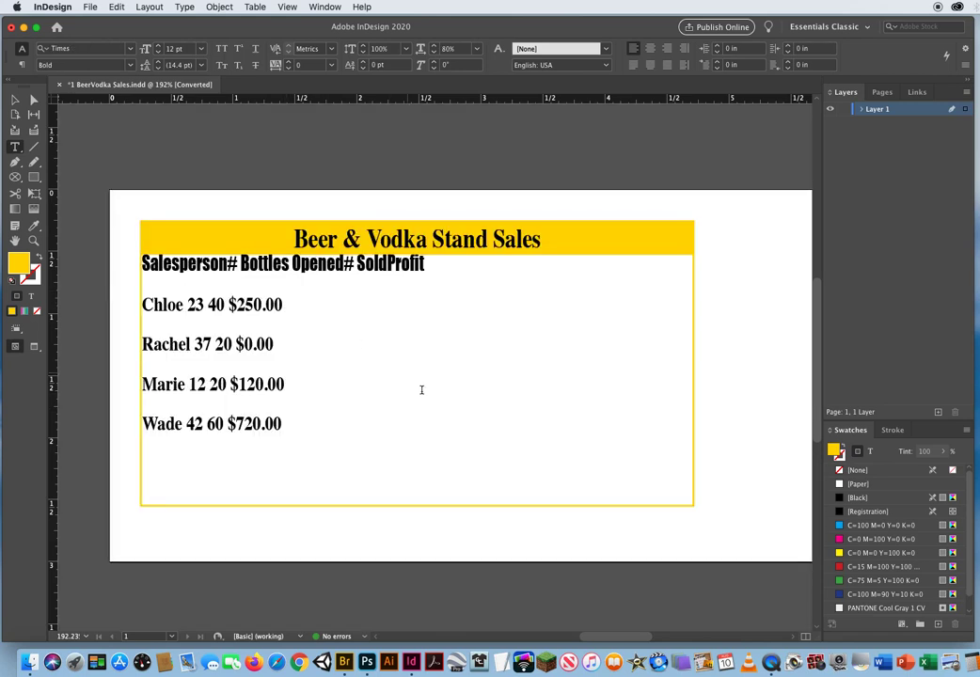
pyautogui.click(287, 310)
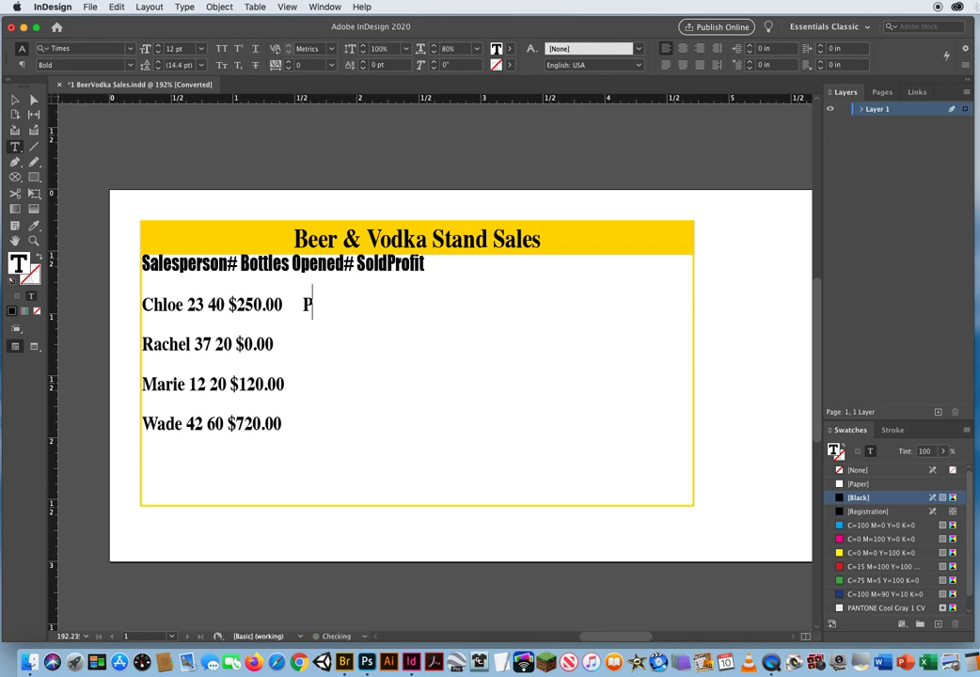
pyautogui.write('CHeese')
pyautogui.press('BackSpace')
pyautogui.press('BackSpace')
pyautogui.press('BackSpace')
pyautogui.press('BackSpace')
pyautogui.press('BackSpace')
pyautogui.write('heese Pizza')
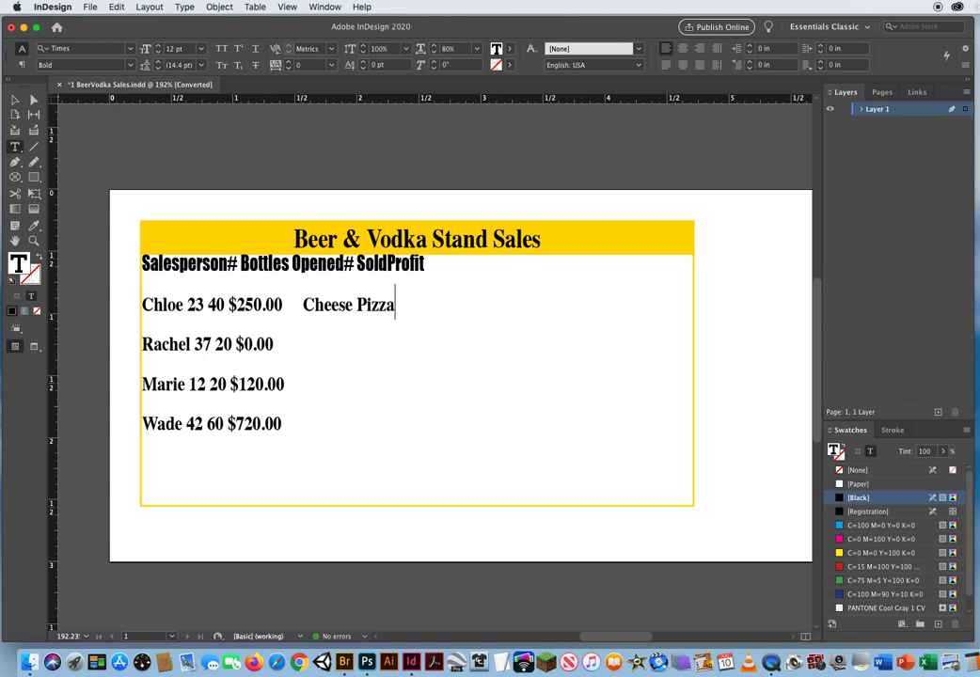
pyautogui.write('....................................')
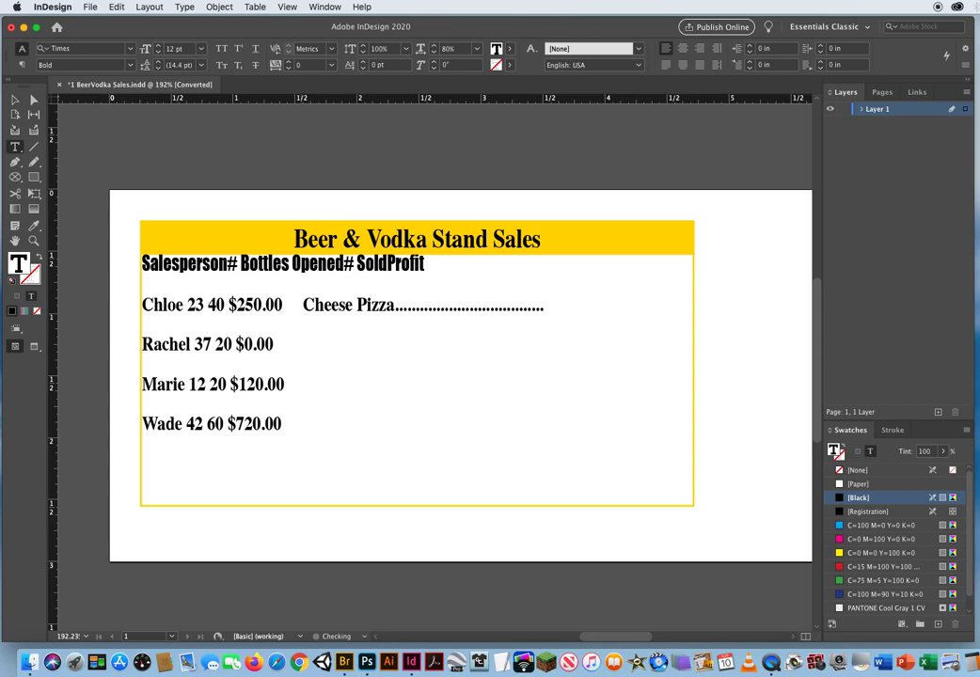
pyautogui.write(' 9.95')
pyautogui.press('Down')
pyautogui.moveTo(282, 303); pyautogui.dragTo(595, 298)
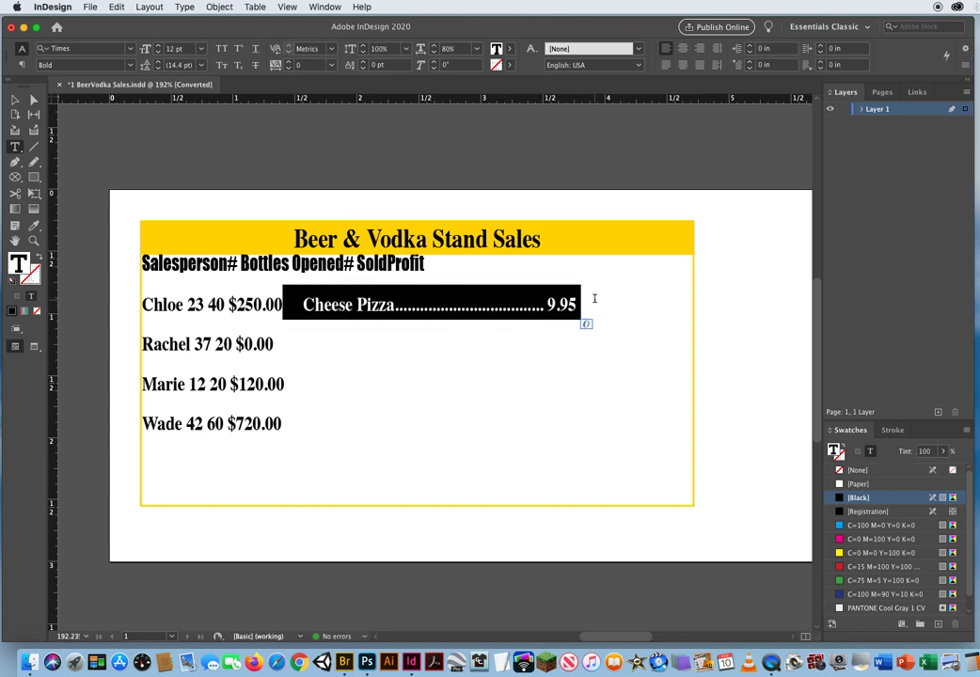
pyautogui.press('BackSpace')
pyautogui.press('Return')
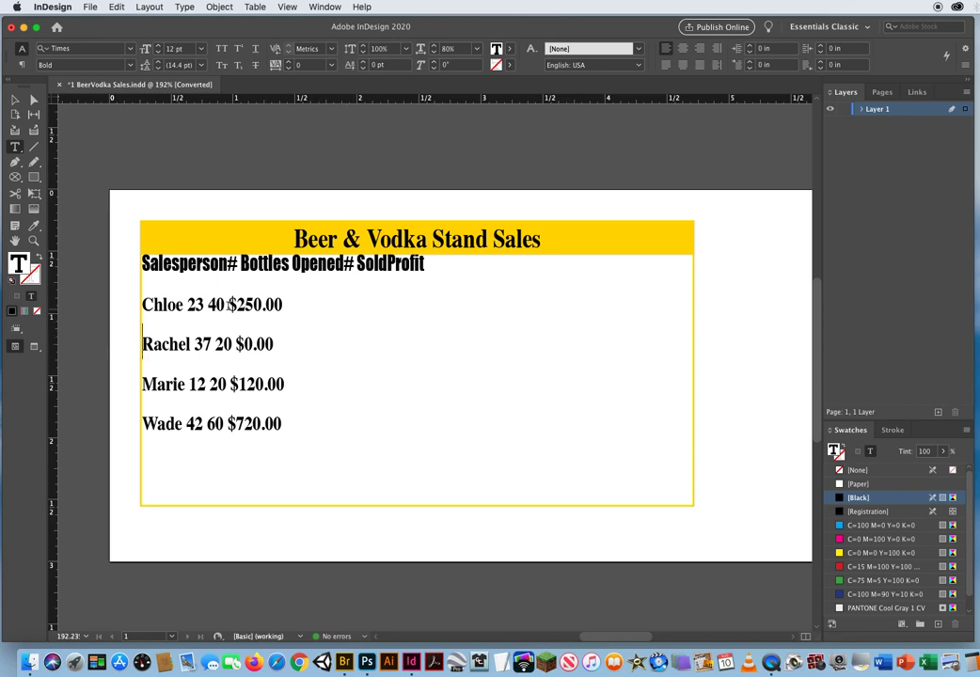
pyautogui.press('Escape')
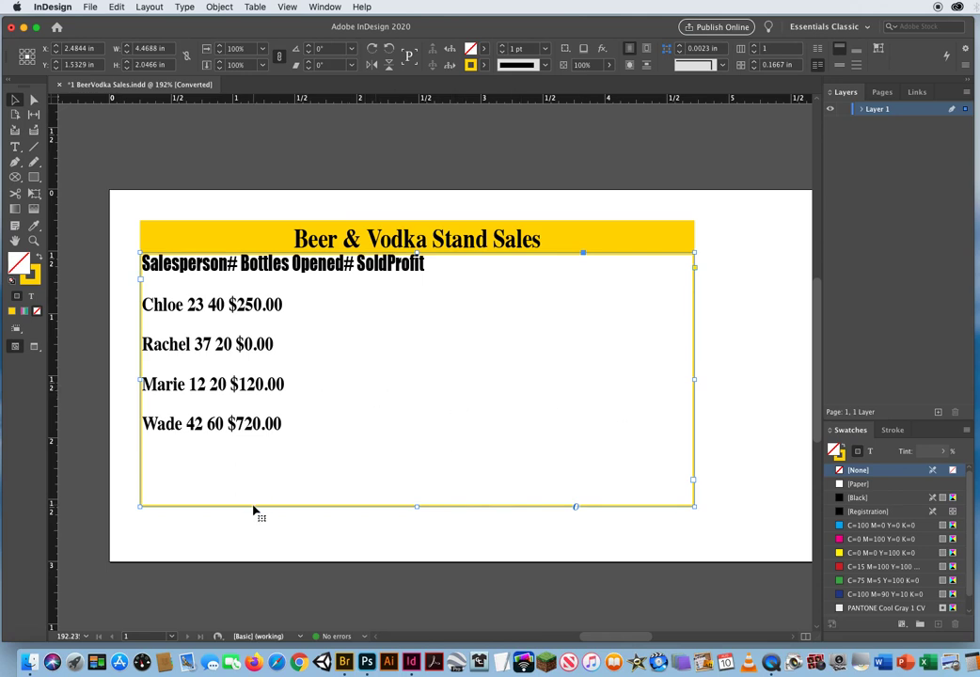
# Select the sales frame, open Text Frame Options and unlink the inset spacing values
pyautogui.click(15, 146)
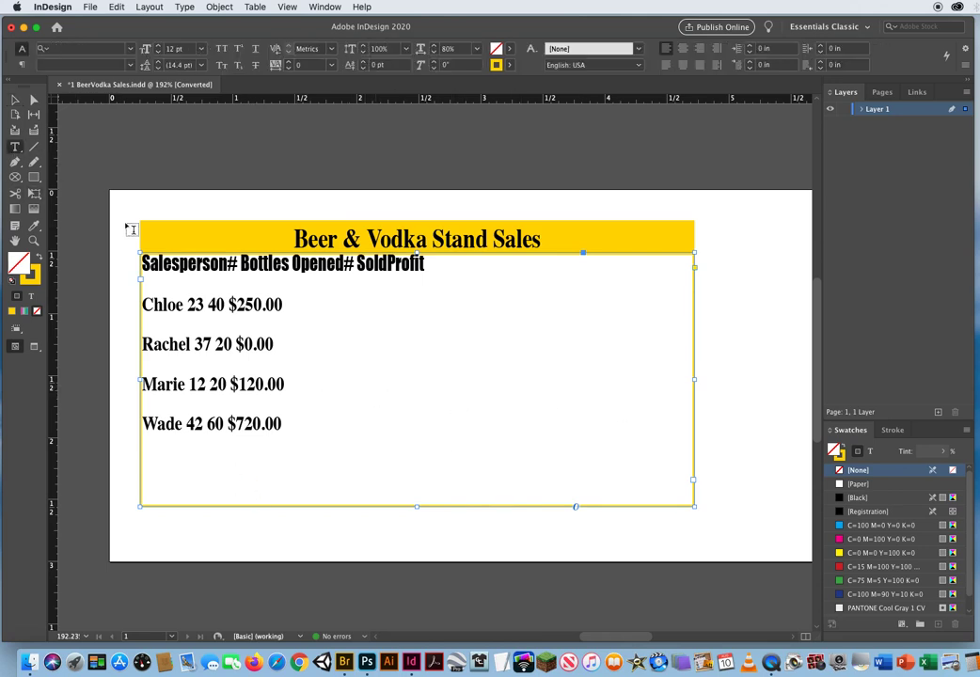
pyautogui.click(15, 99)
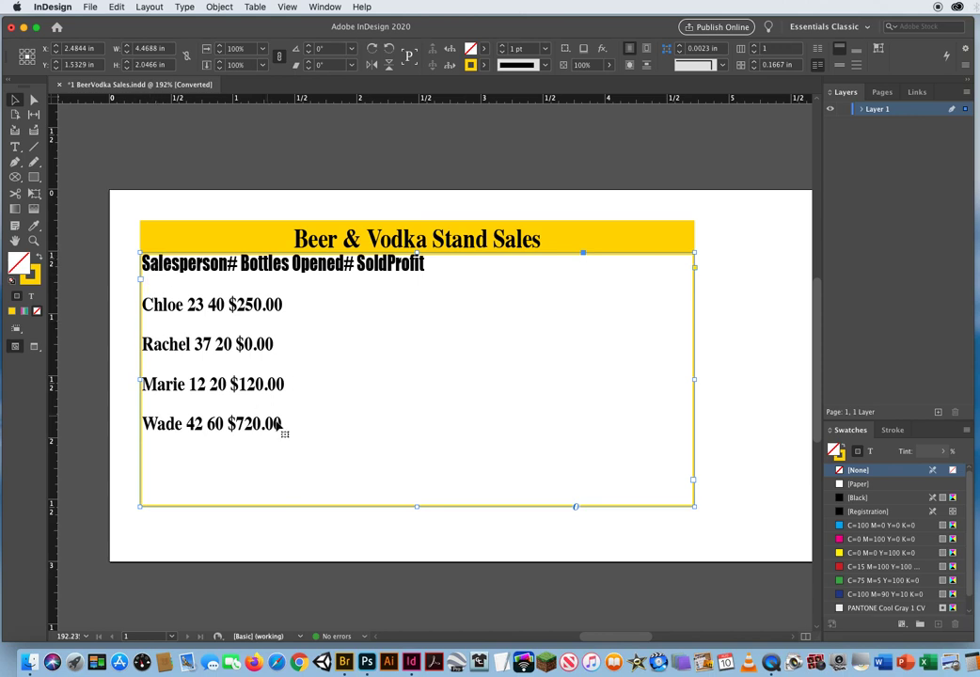
pyautogui.click(219, 6)
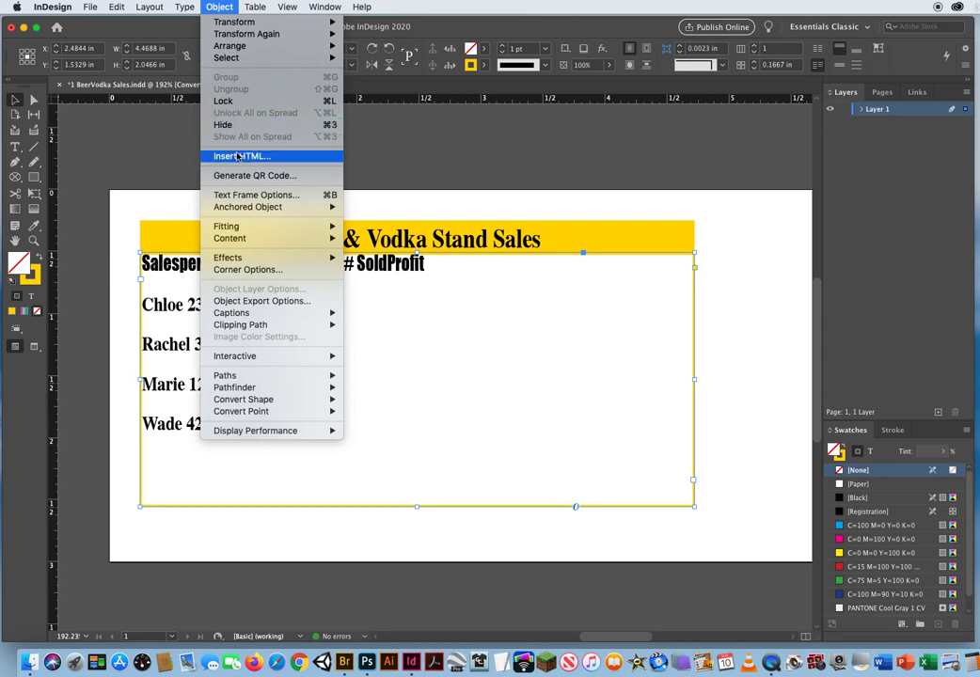
pyautogui.click(229, 195)
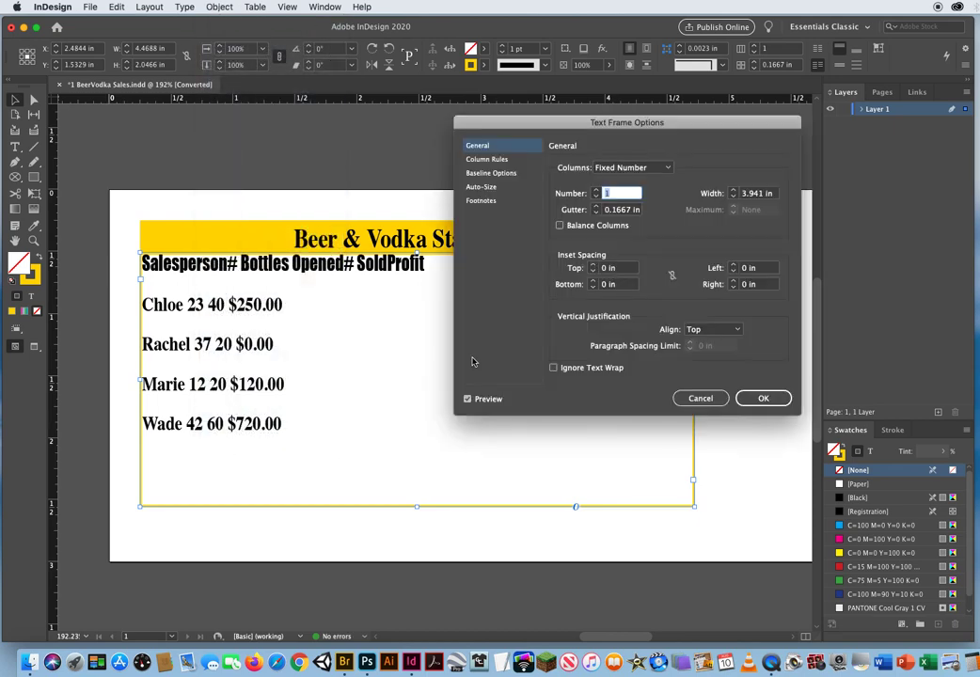
pyautogui.moveTo(558, 127); pyautogui.dragTo(519, 125)
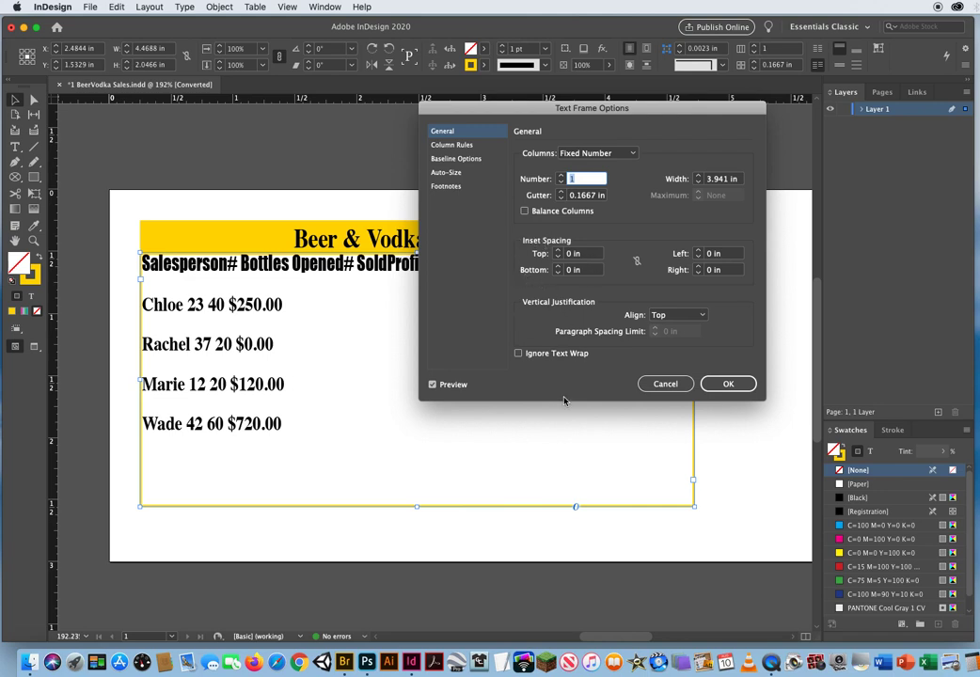
pyautogui.click(637, 259)
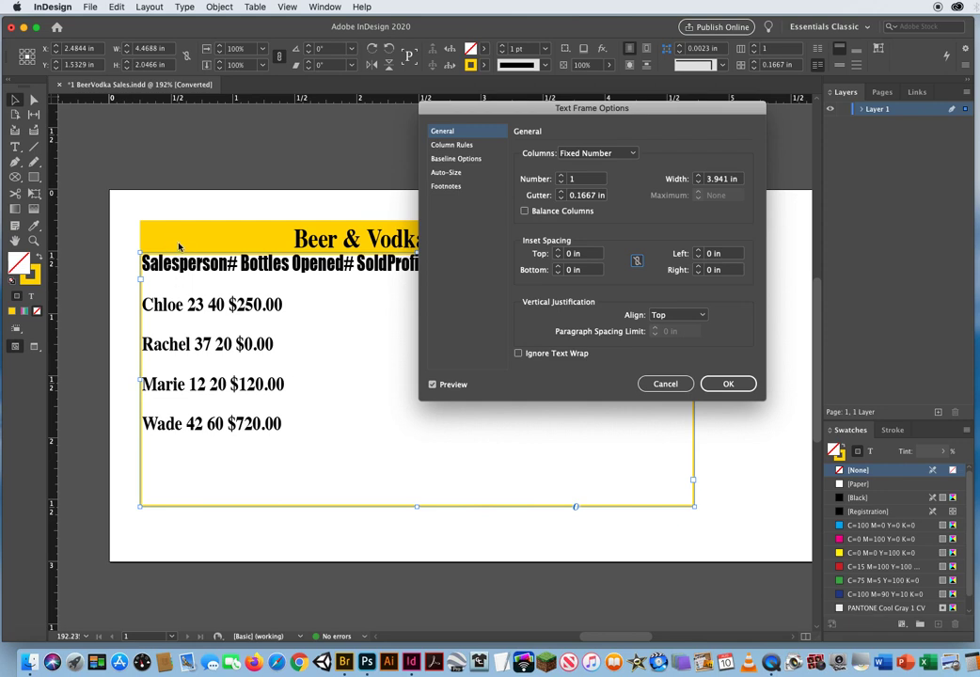
# Set the Top and Left insets to 0.125 in and apply the change
pyautogui.moveTo(517, 109); pyautogui.dragTo(537, 108)
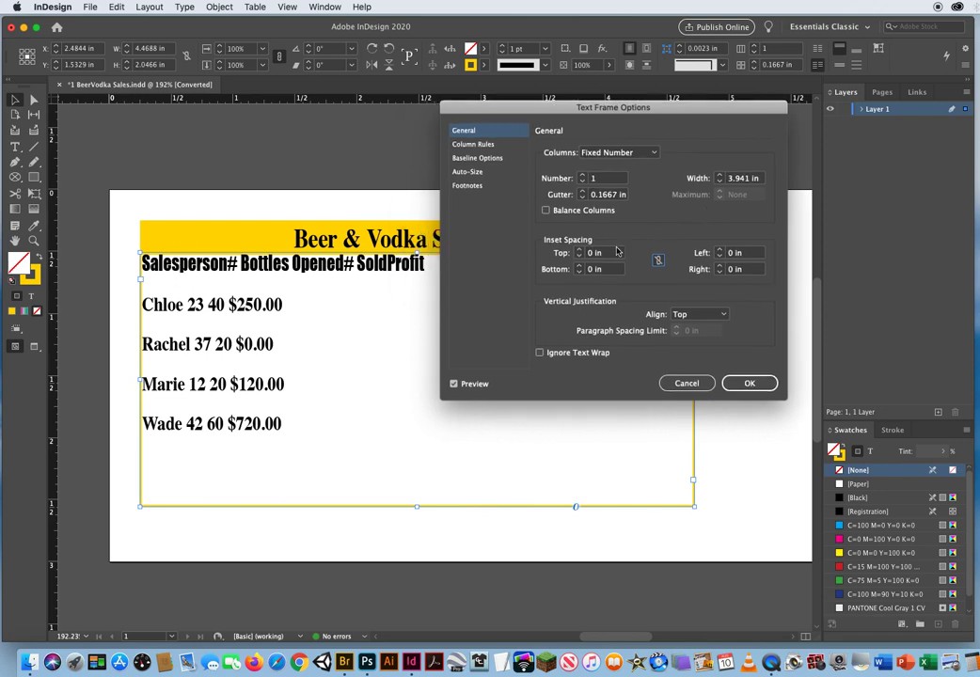
pyautogui.click(593, 254)
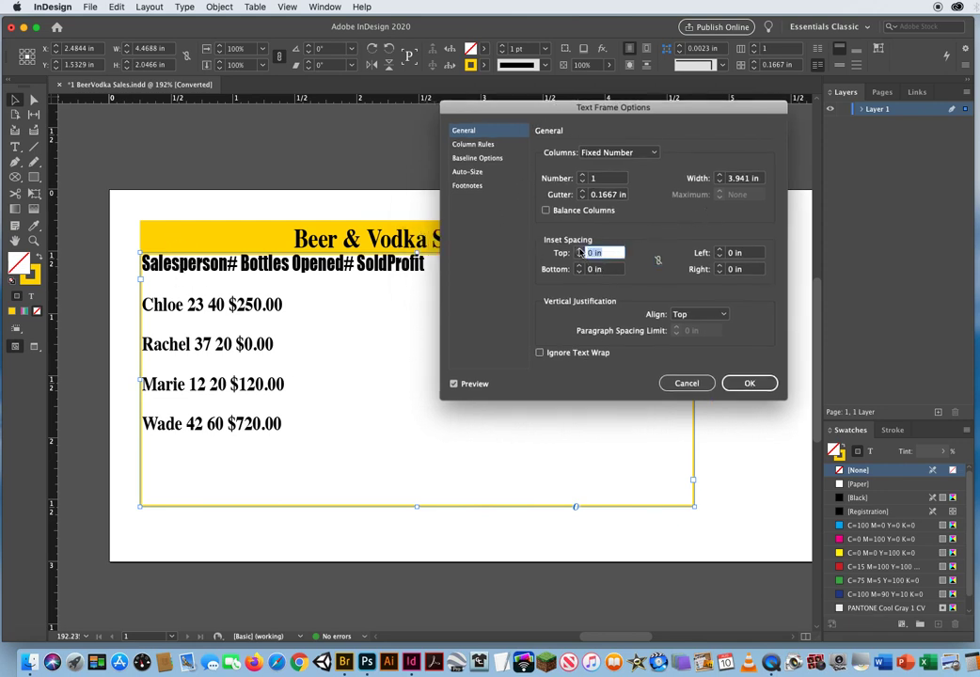
pyautogui.click(580, 252)
pyautogui.click(580, 252)
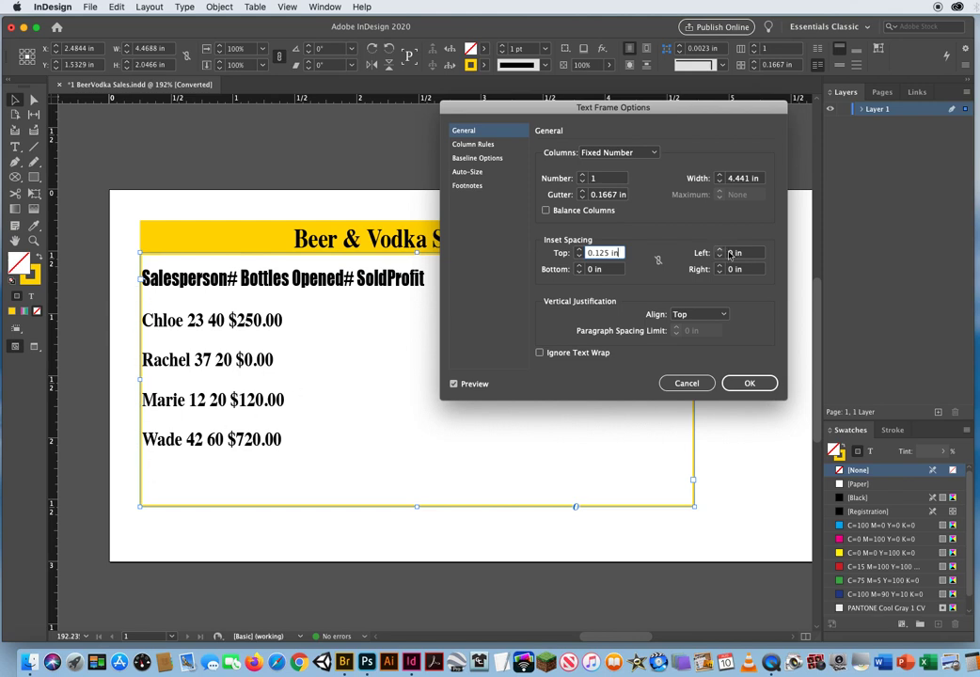
pyautogui.press('Tab')
pyautogui.press('Tab')
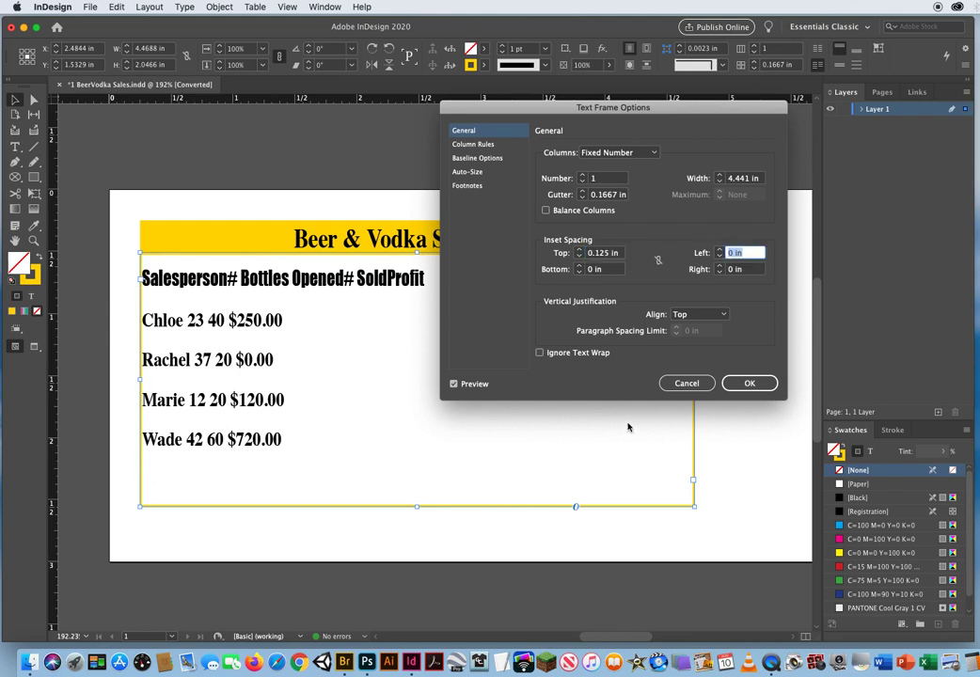
pyautogui.click(721, 251)
pyautogui.click(721, 251)
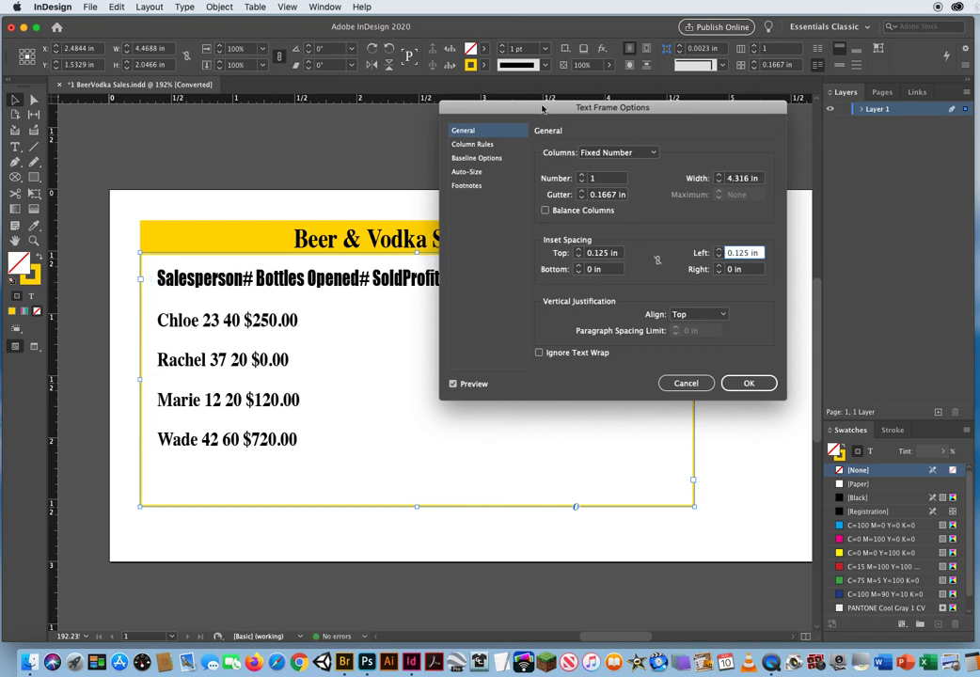
pyautogui.moveTo(544, 118); pyautogui.dragTo(538, 117)
pyautogui.click(744, 383)
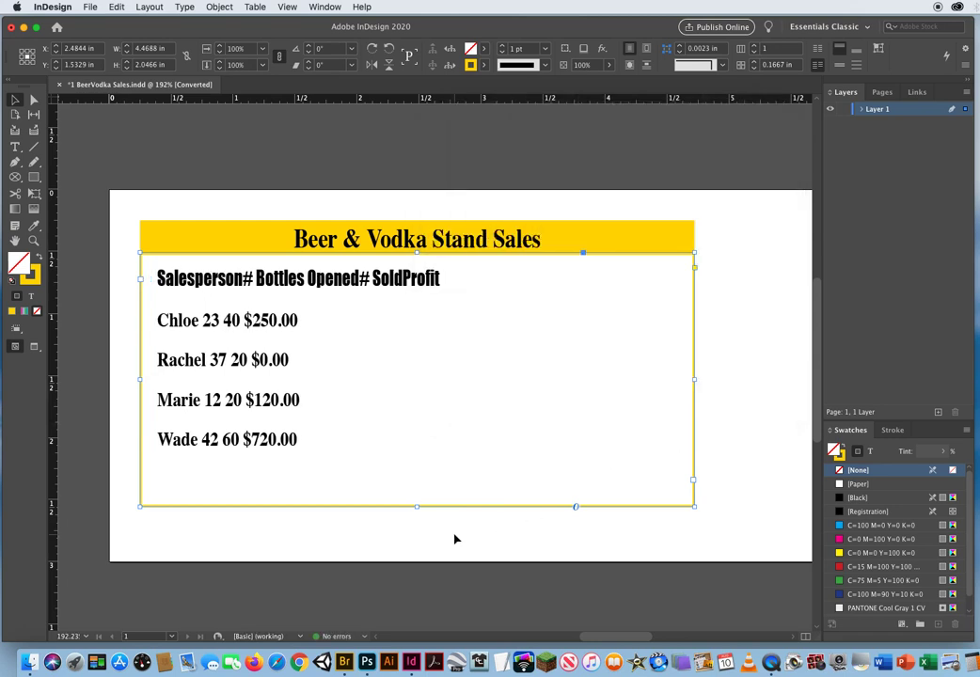
pyautogui.click(16, 148)
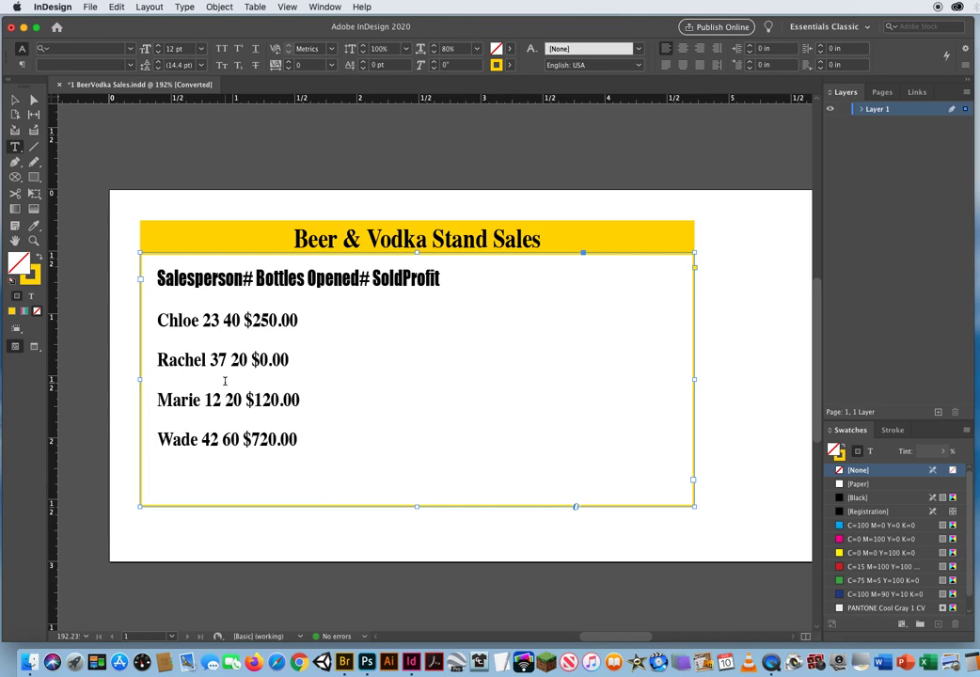
pyautogui.click(158, 278)
pyautogui.moveTo(160, 279)
pyautogui.mouseDown()
pyautogui.moveTo(181, 319)
pyautogui.moveTo(386, 426)
pyautogui.mouseUp()
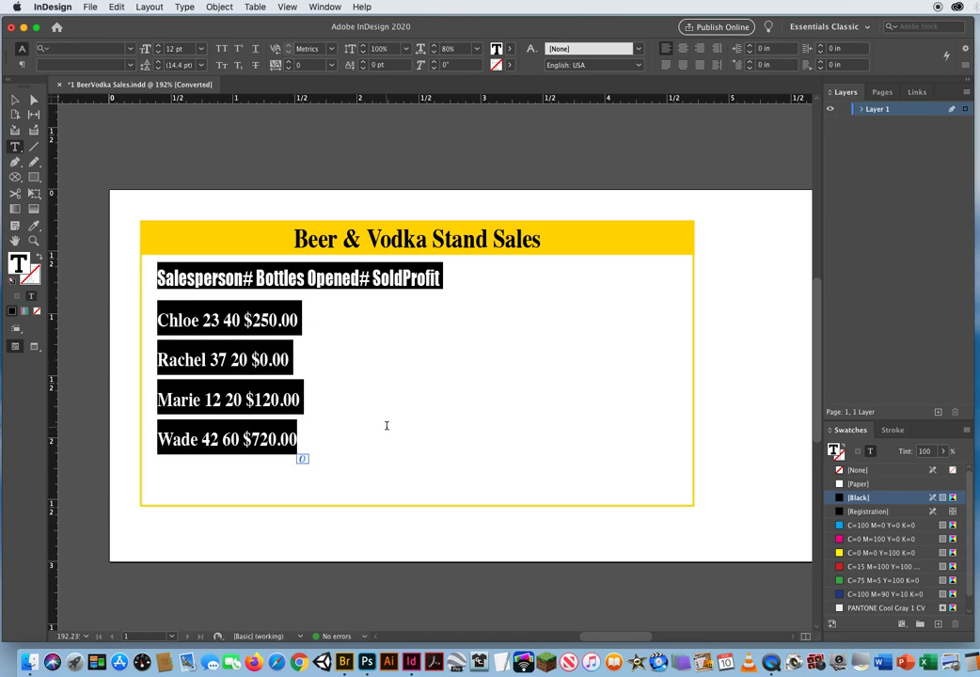
pyautogui.moveTo(158, 278); pyautogui.dragTo(443, 300)
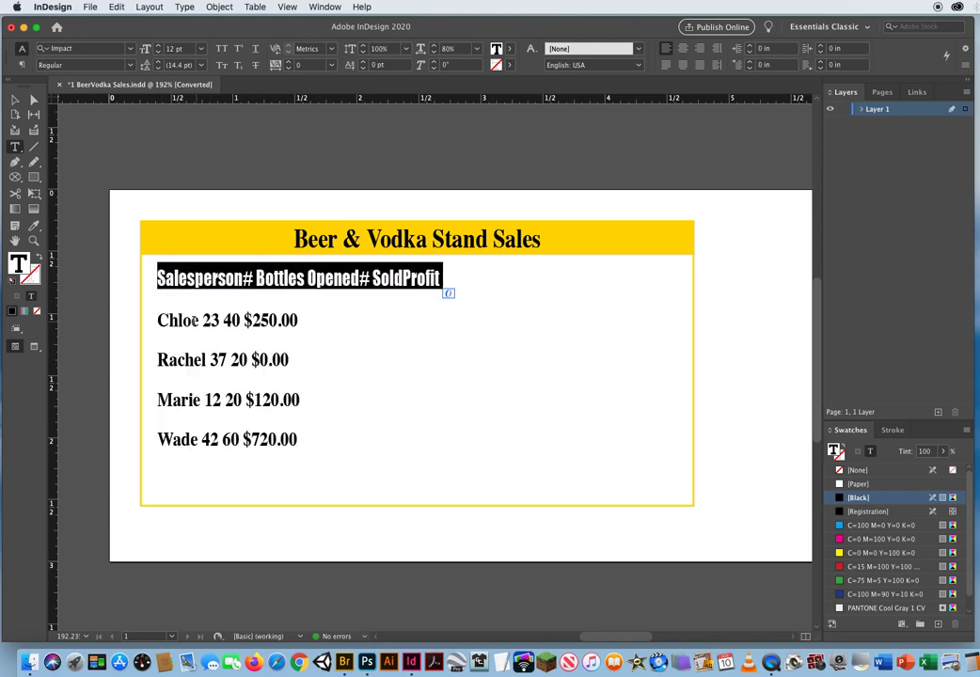
pyautogui.moveTo(159, 320); pyautogui.dragTo(337, 423)
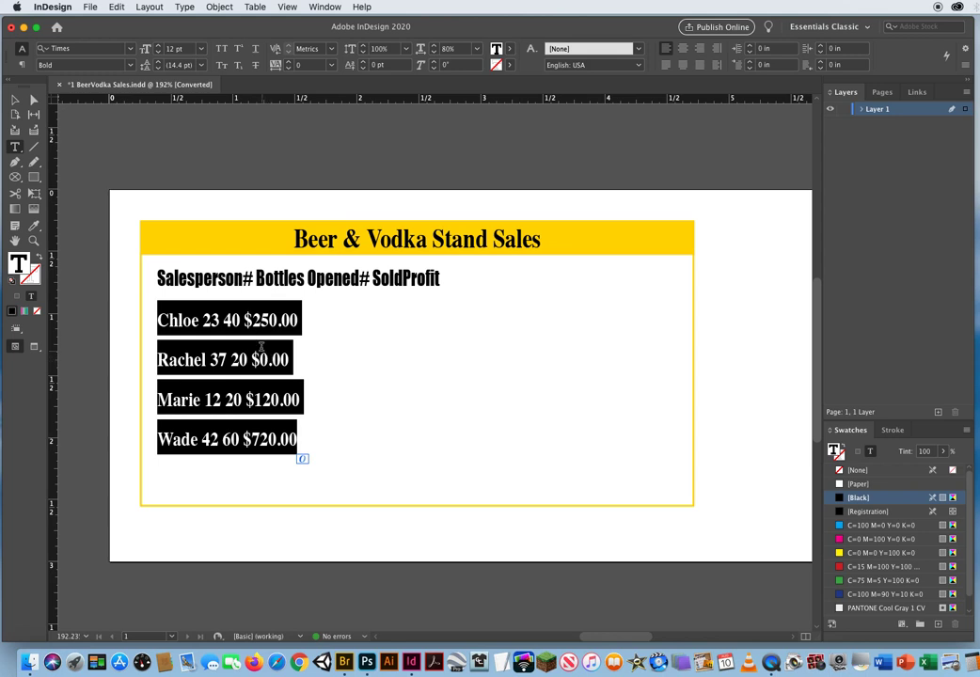
pyautogui.tripleClick(191, 277)
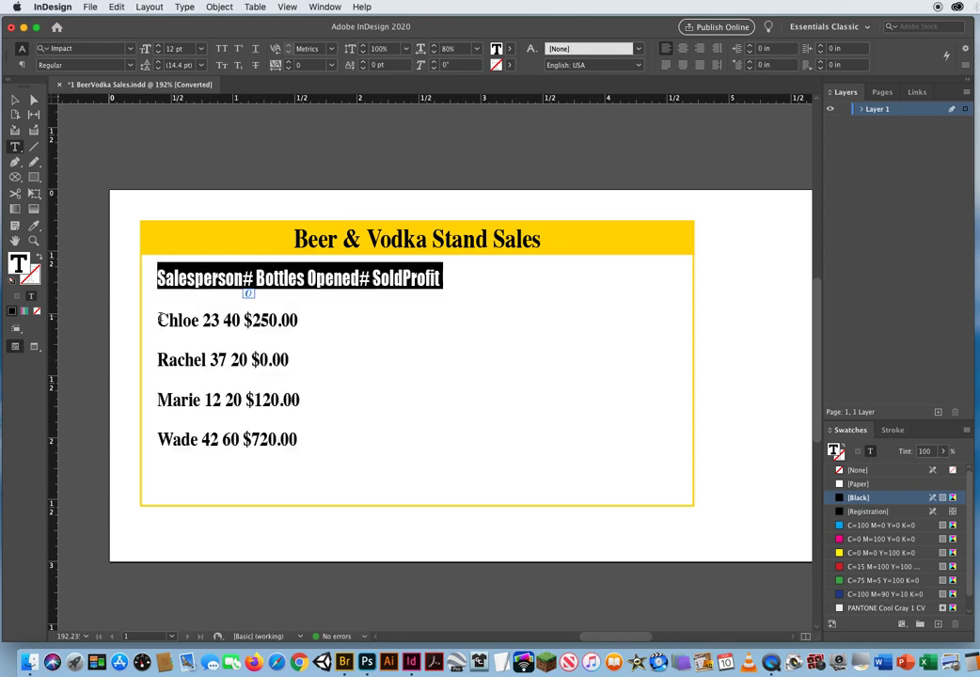
pyautogui.moveTo(157, 320); pyautogui.dragTo(358, 488)
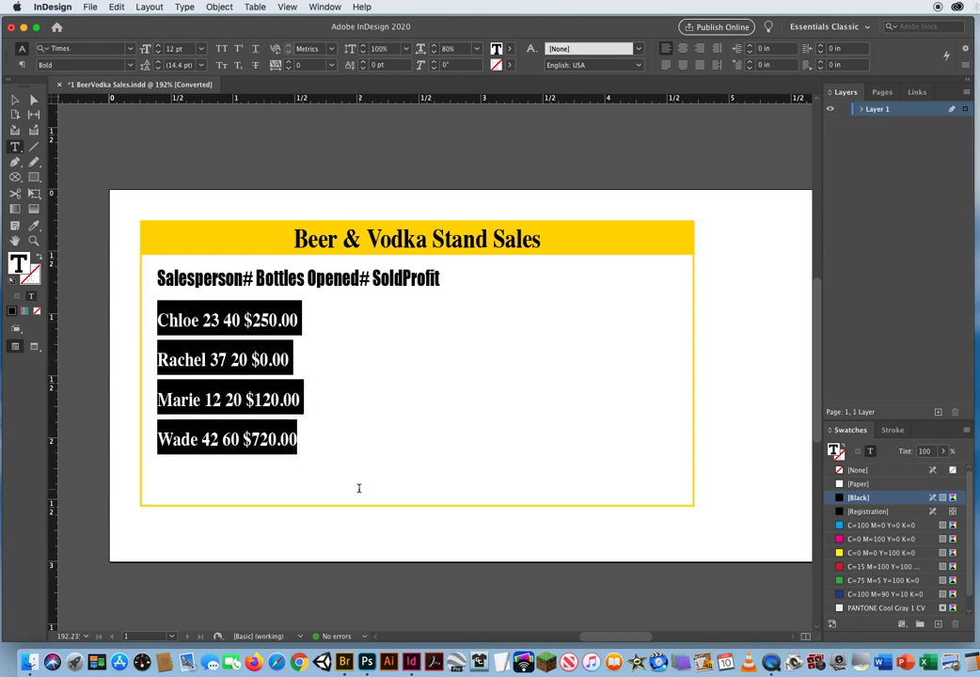
pyautogui.moveTo(157, 278); pyautogui.dragTo(453, 274)
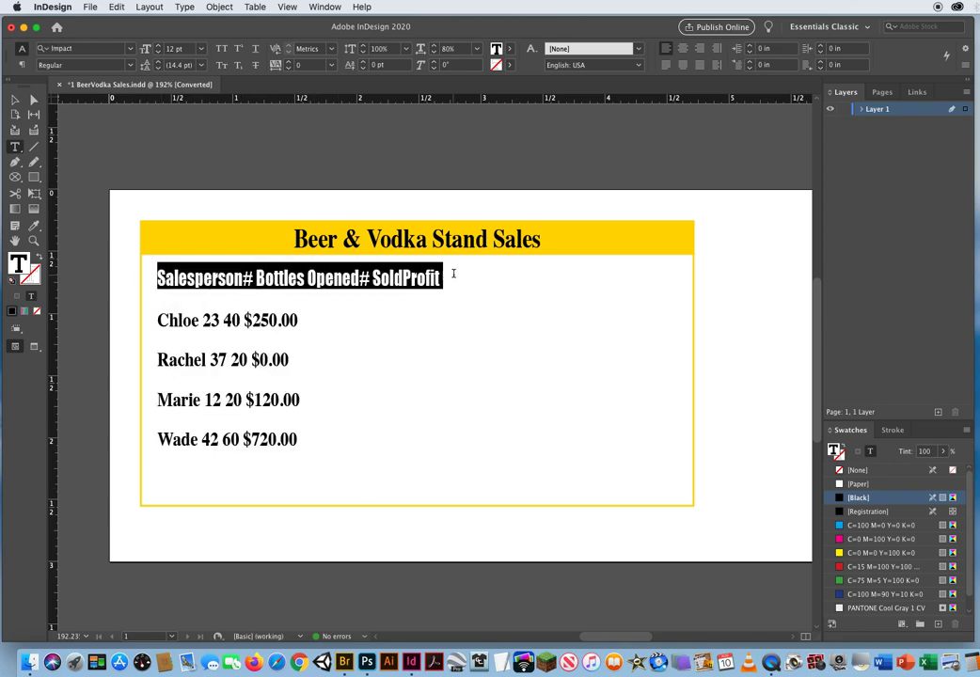
# Show the Tabs panel over the sales text and try the right- and center-justified tab buttons
pyautogui.click(185, 7)
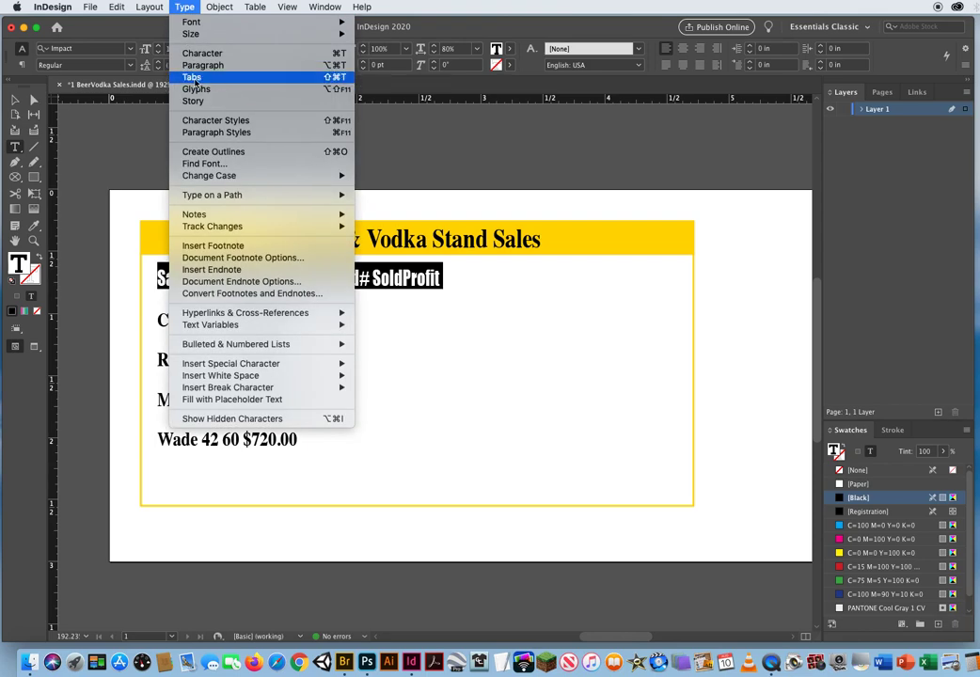
pyautogui.click(194, 79)
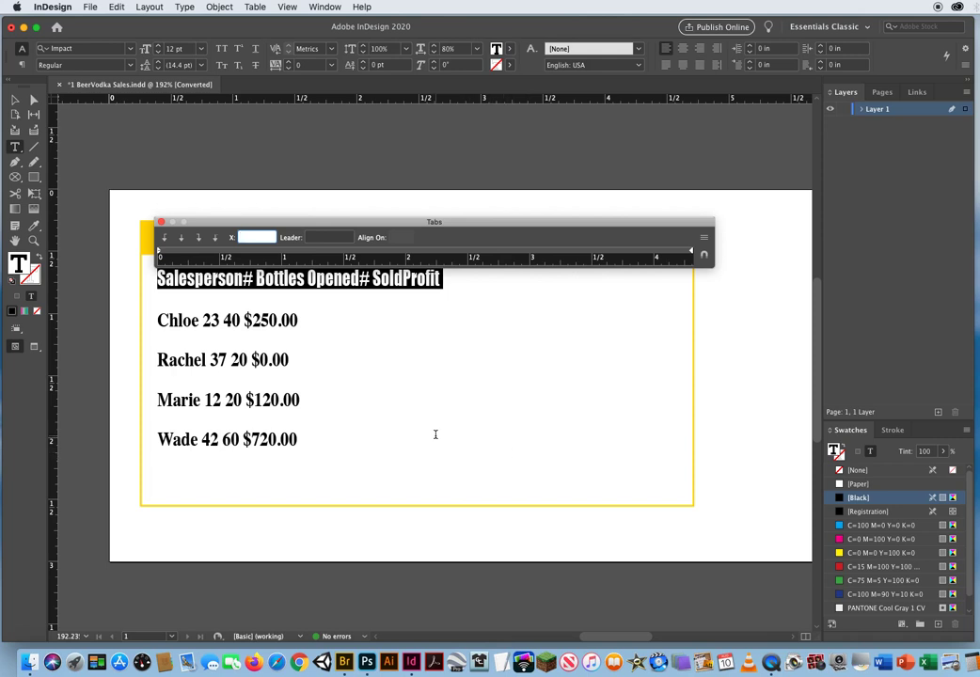
pyautogui.click(198, 239)
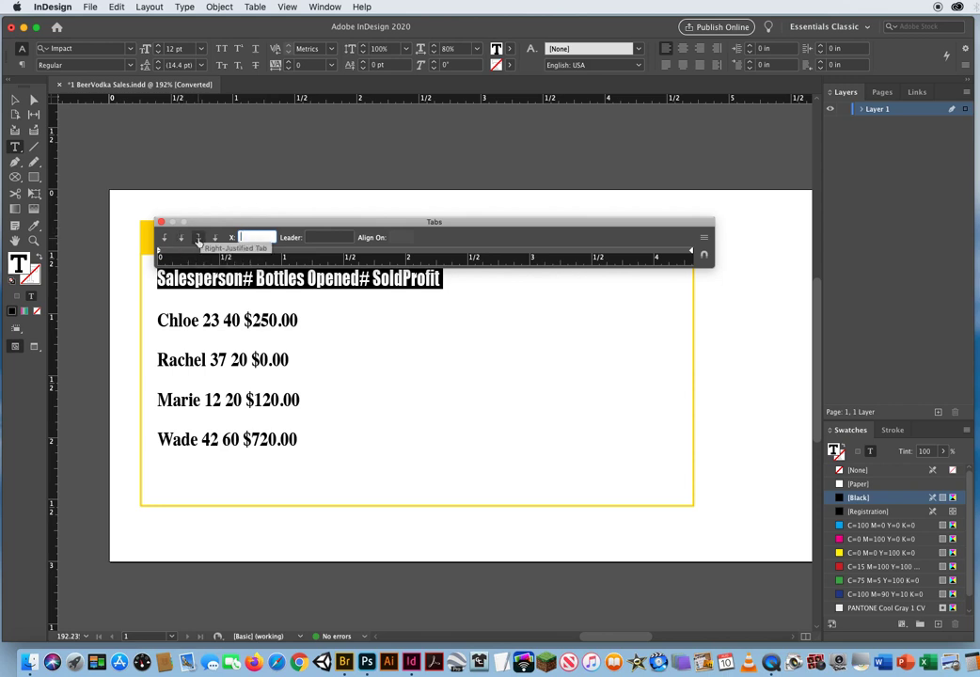
pyautogui.click(198, 238)
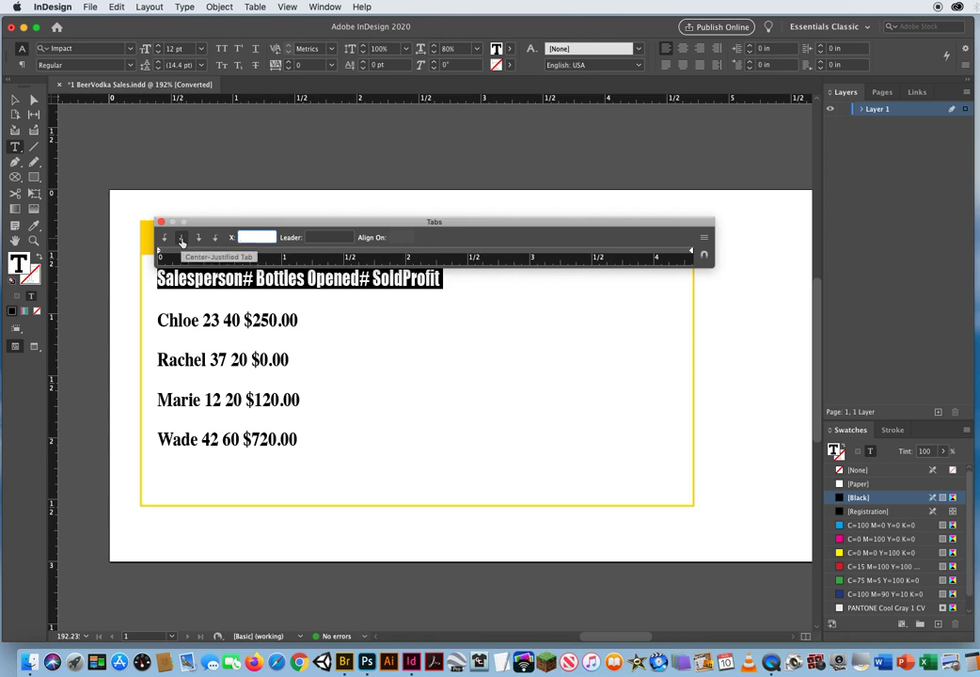
pyautogui.click(182, 238)
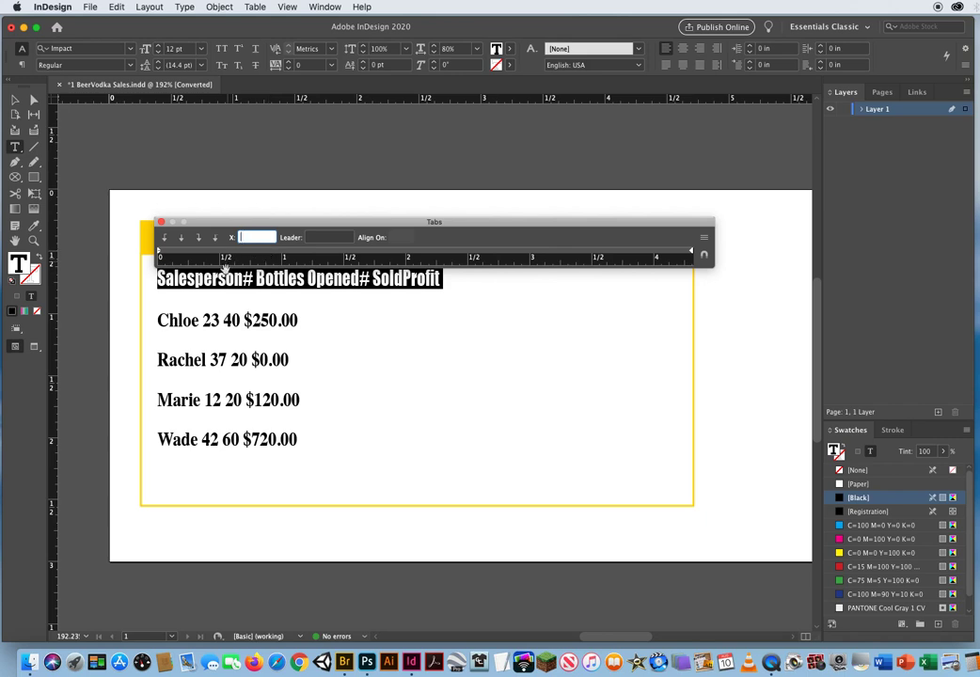
# Add centred tab stops at 0.5, 1.375, 2.875 and 3.75 inches on the Tabs ruler
pyautogui.click(183, 238)
pyautogui.moveTo(215, 254); pyautogui.dragTo(221, 254)
pyautogui.moveTo(291, 254); pyautogui.dragTo(358, 252)
pyautogui.click(446, 253)
pyautogui.moveTo(447, 253); pyautogui.dragTo(500, 252)
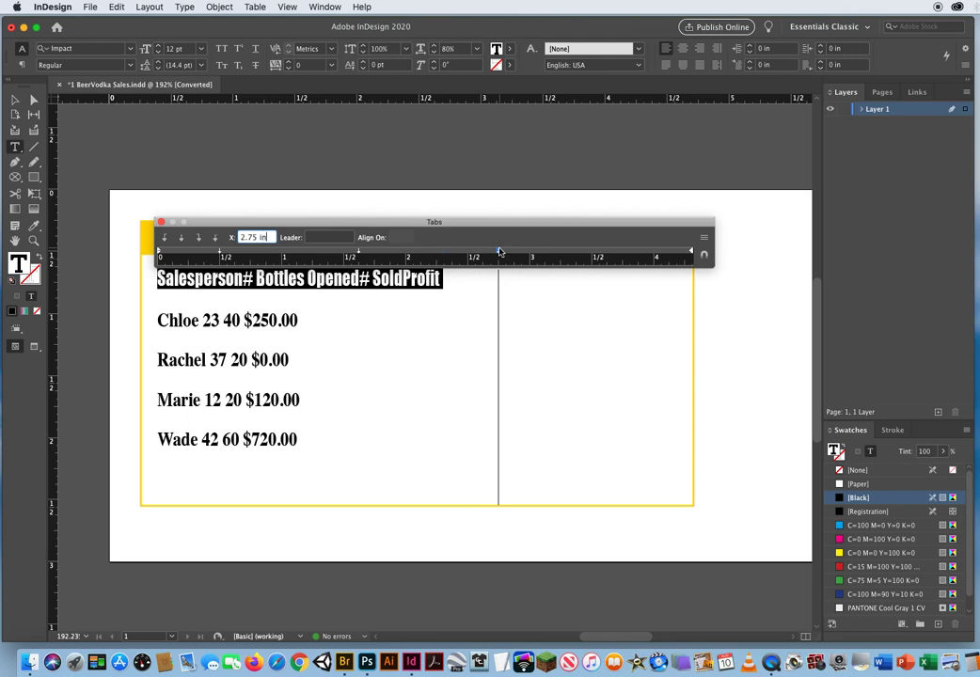
pyautogui.moveTo(499, 252); pyautogui.dragTo(515, 251)
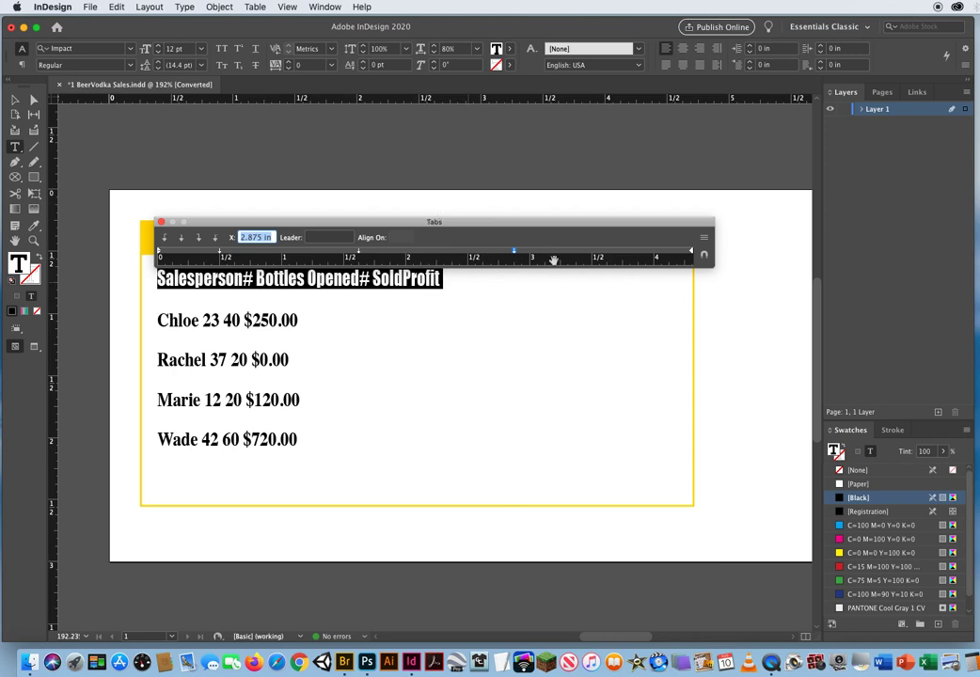
pyautogui.moveTo(569, 252); pyautogui.dragTo(623, 252)
# Tab-separate the Salesperson, # Bottles Opened, # Sold and Profit headings, shifting stops to 1.7361 and 3.6944 in
pyautogui.click(243, 279)
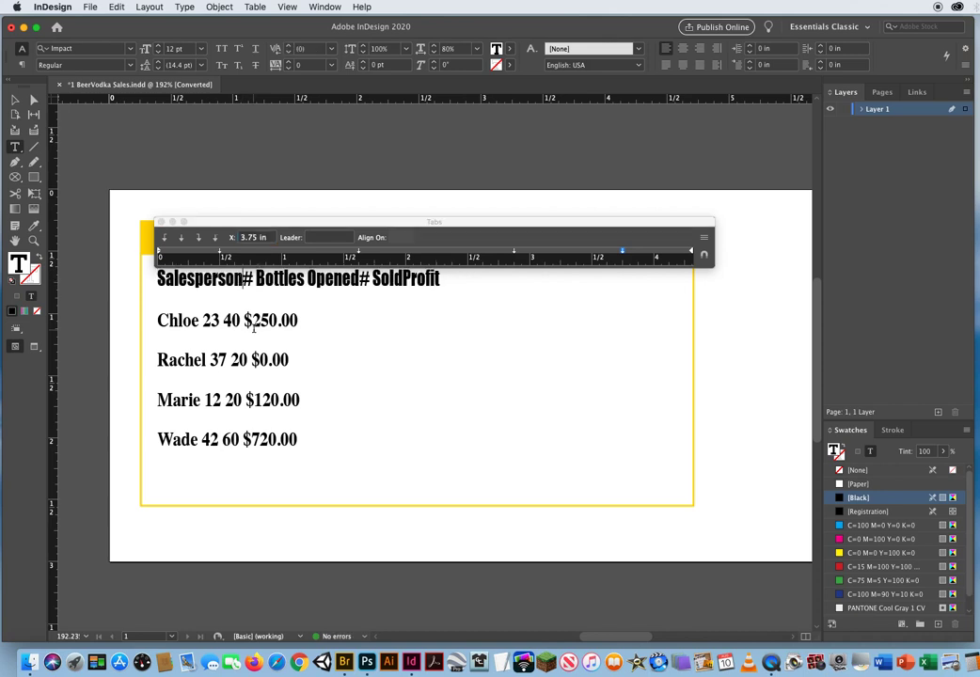
pyautogui.press('Tab')
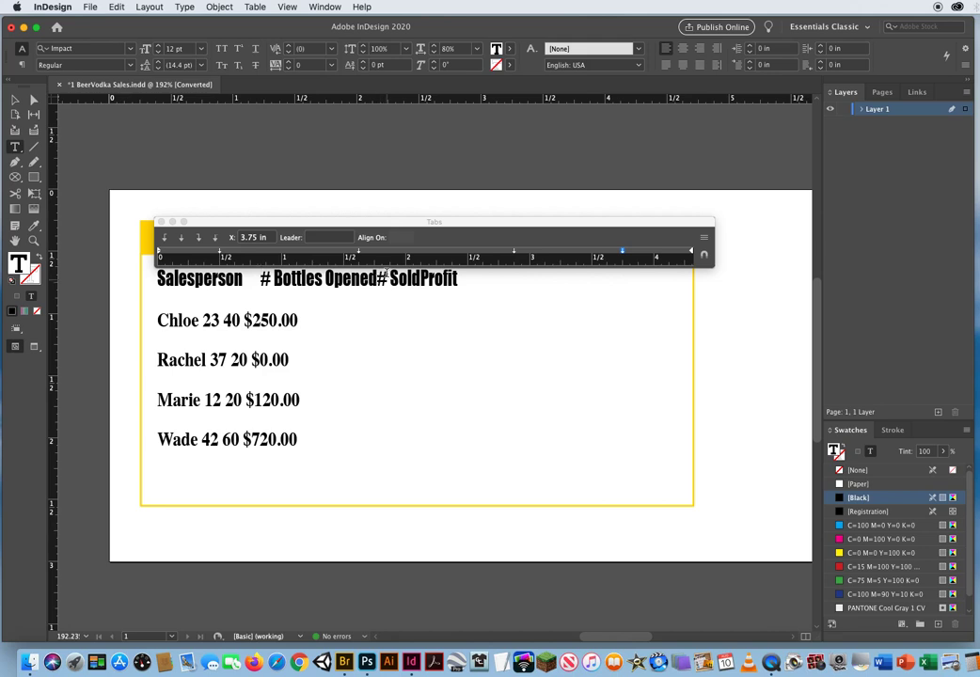
pyautogui.click(378, 279)
pyautogui.press('Tab')
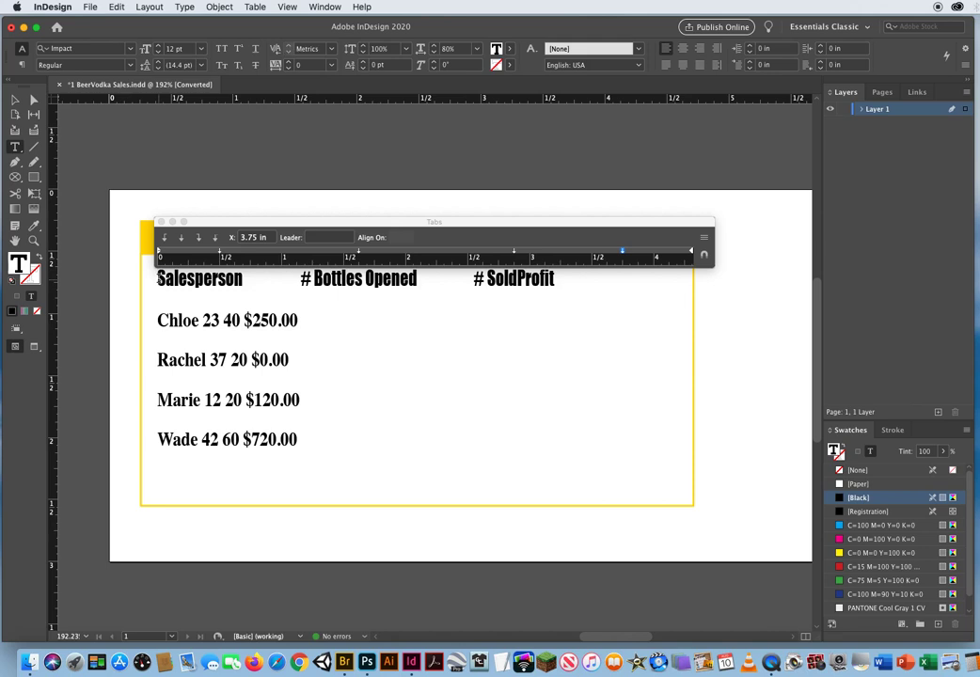
pyautogui.press('Tab')
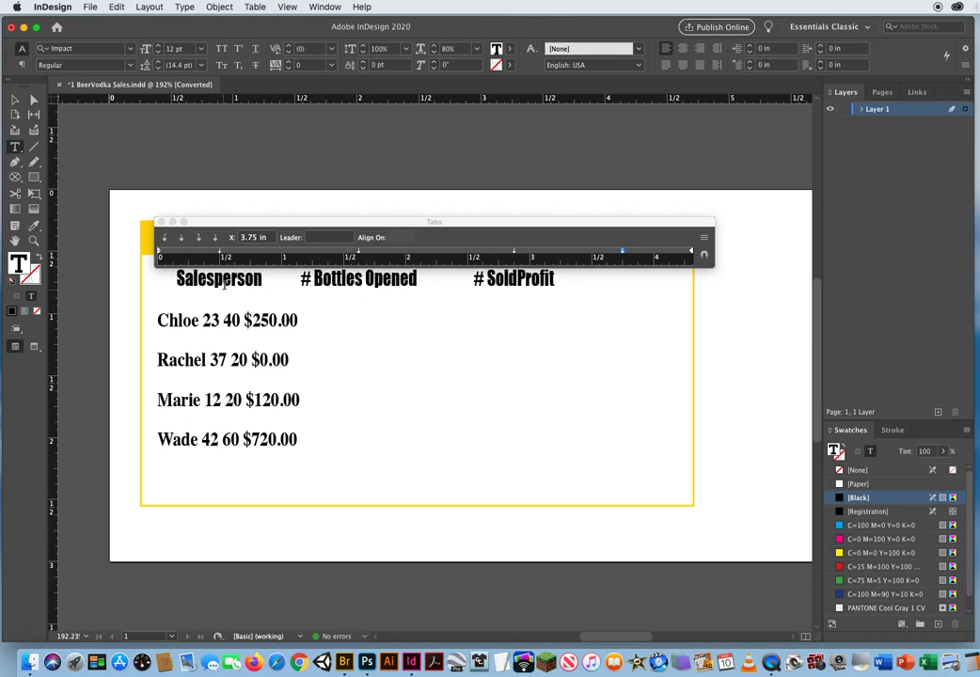
pyautogui.click(517, 279)
pyautogui.press('Tab')
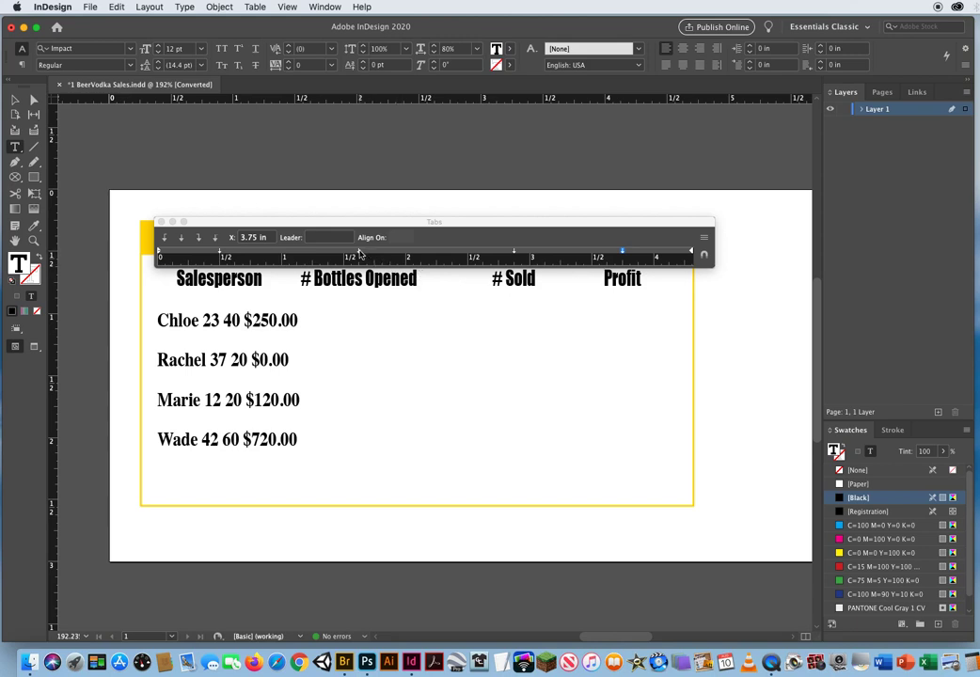
pyautogui.moveTo(359, 252); pyautogui.dragTo(372, 254)
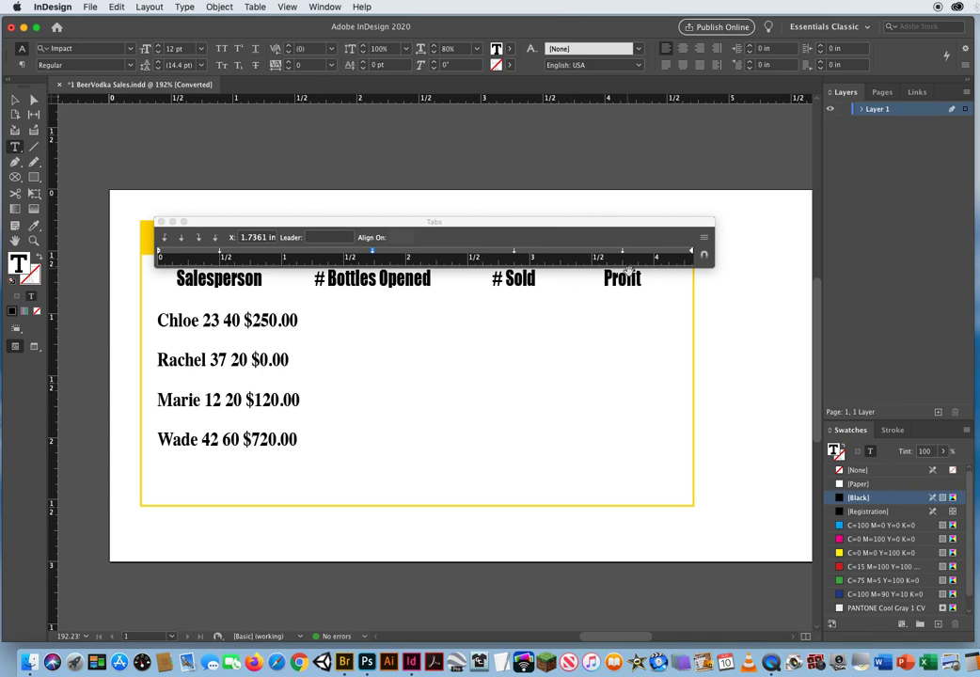
pyautogui.moveTo(623, 253); pyautogui.dragTo(616, 254)
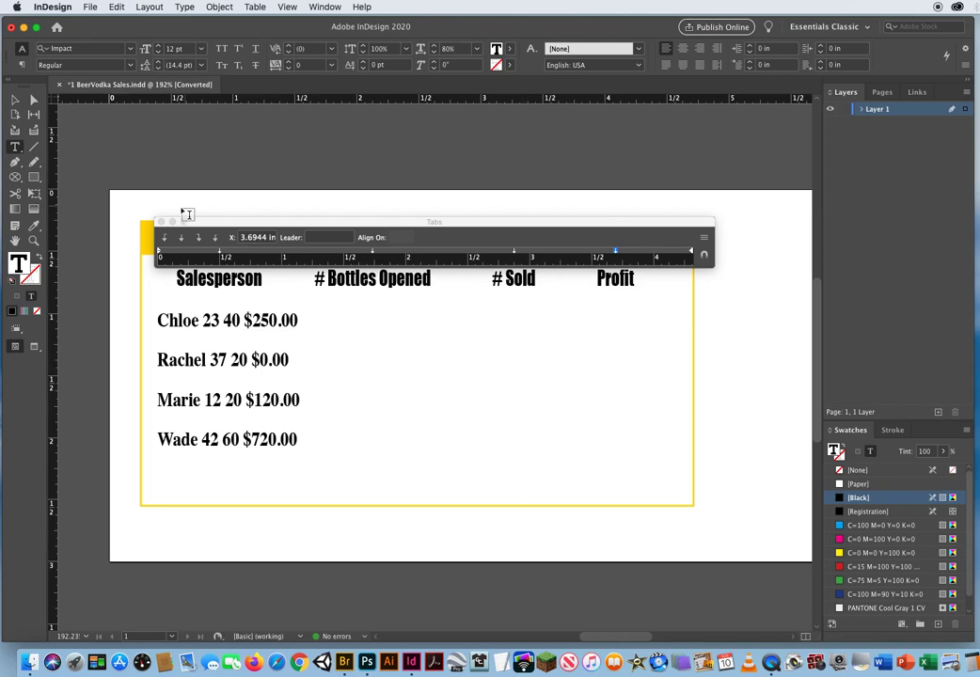
# Close the header tabs, select the data lines from Chloe to Wade, and reopen the Tabs panel
pyautogui.click(162, 223)
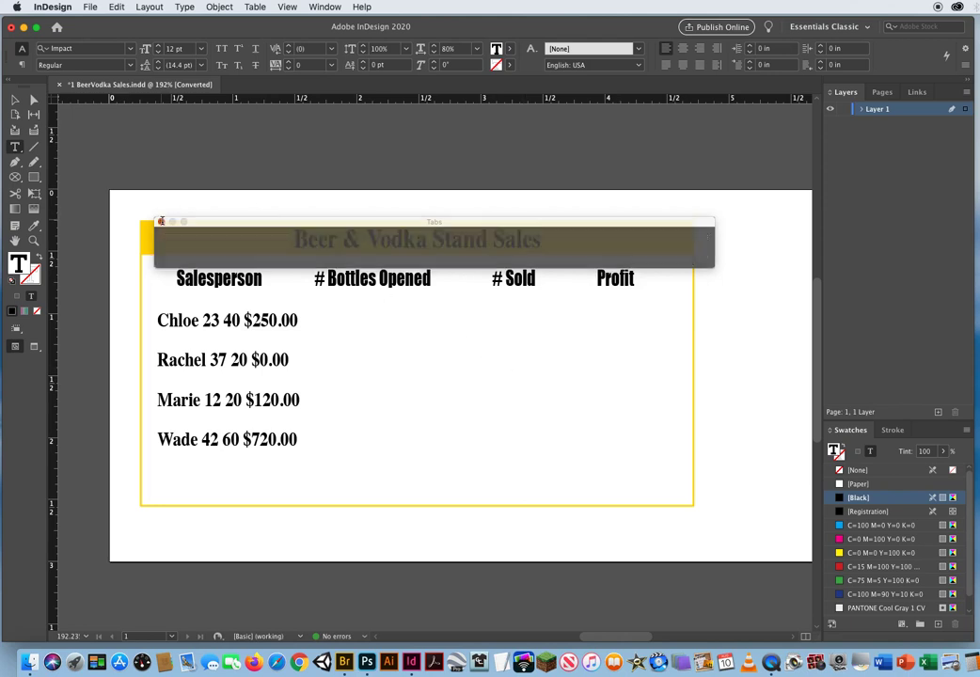
pyautogui.moveTo(159, 320); pyautogui.dragTo(350, 455)
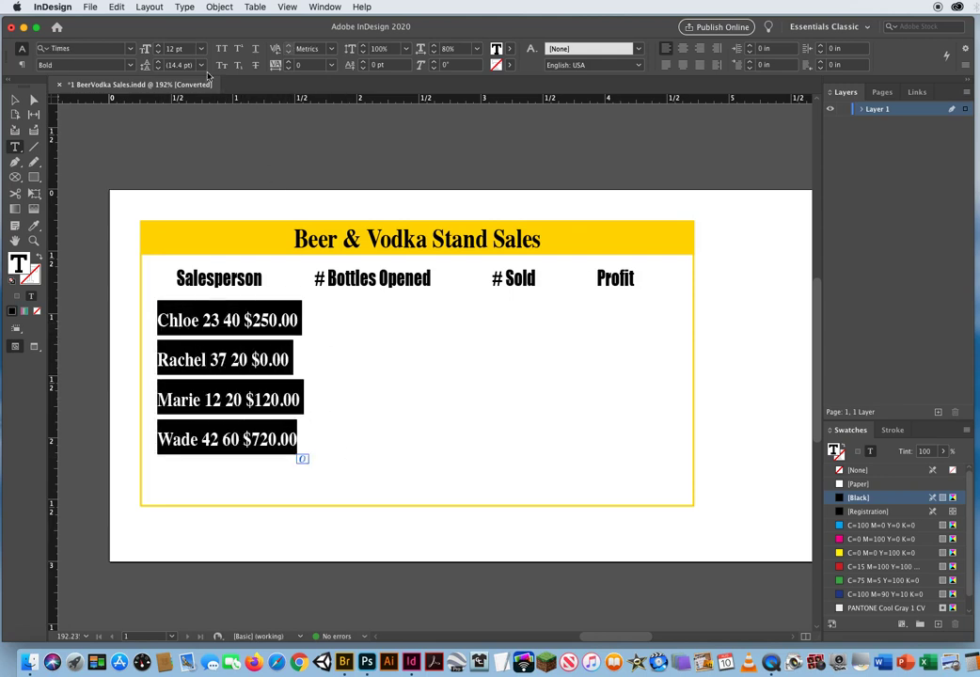
pyautogui.click(185, 7)
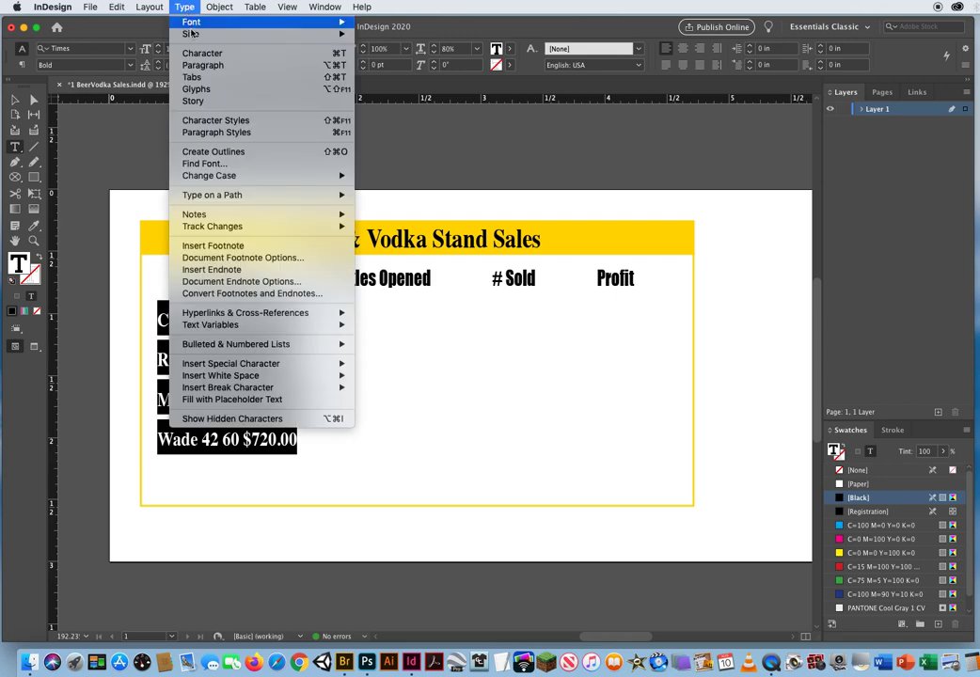
pyautogui.click(191, 77)
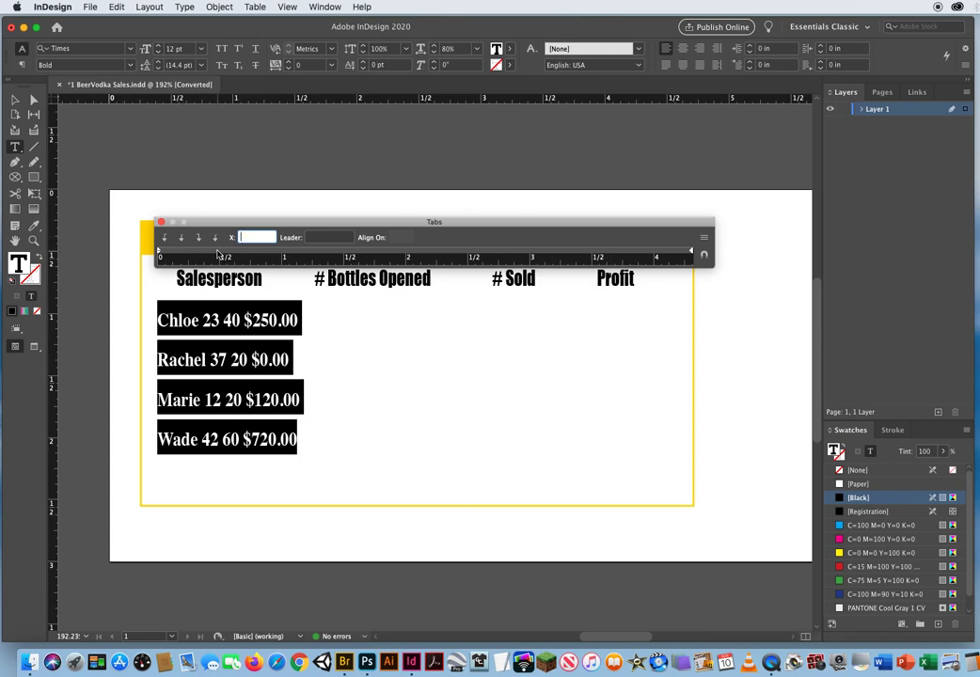
# Add tab stops at 0.5, about 1.7 and about 2.8 inches with a period leader
pyautogui.moveTo(179, 252); pyautogui.dragTo(220, 254)
pyautogui.moveTo(221, 254); pyautogui.dragTo(222, 254)
pyautogui.moveTo(361, 254); pyautogui.dragTo(377, 255)
pyautogui.click(311, 238)
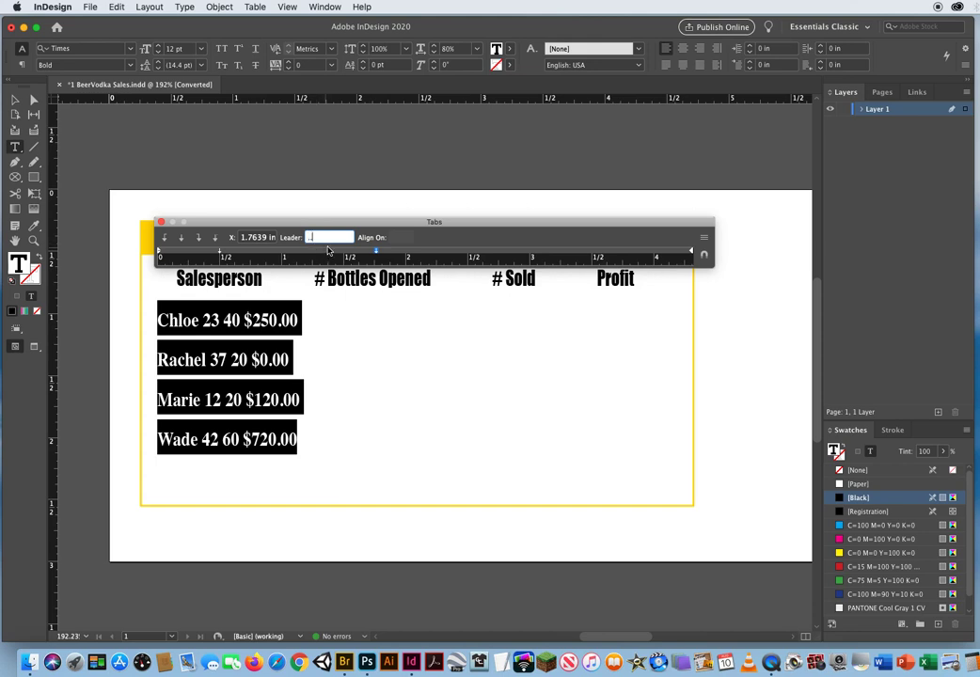
pyautogui.click(451, 252)
pyautogui.moveTo(451, 253); pyautogui.dragTo(520, 254)
pyautogui.write('.')
# Add a decimal tab stop at 3.7083 in aligned on '.', with a period leader
pyautogui.moveTo(592, 254); pyautogui.dragTo(618, 254)
pyautogui.click(215, 239)
pyautogui.click(396, 241)
pyautogui.click(309, 237)
pyautogui.write('.')
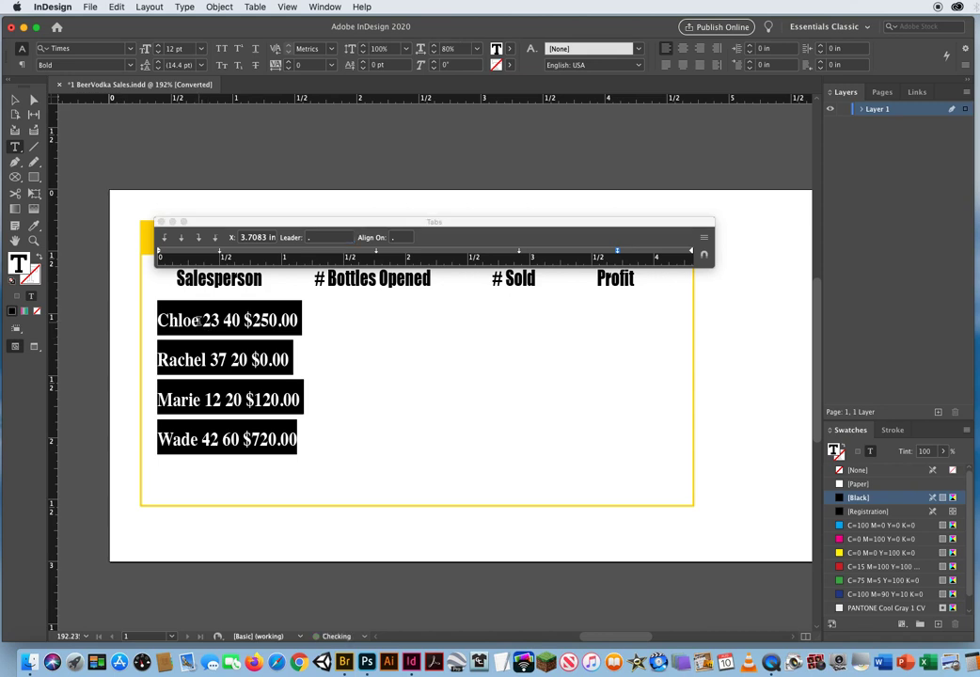
pyautogui.click(198, 319)
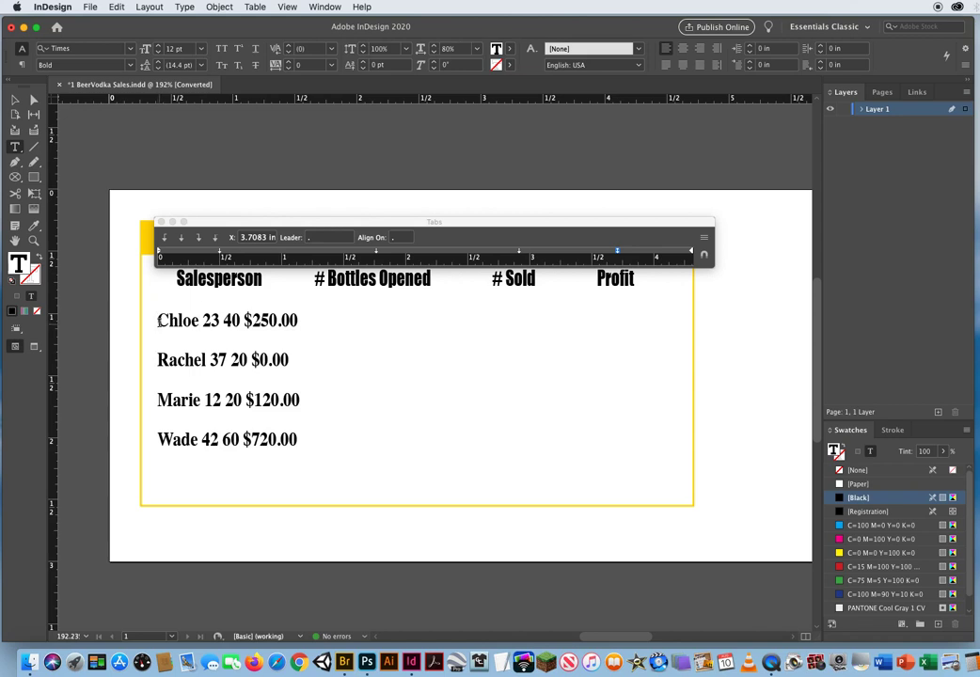
# Tab Chloe's and Rachel's rows into dot-leader columns, pushing $250.00 and $0.00 under Profit
pyautogui.click(159, 320)
pyautogui.press('Tab')
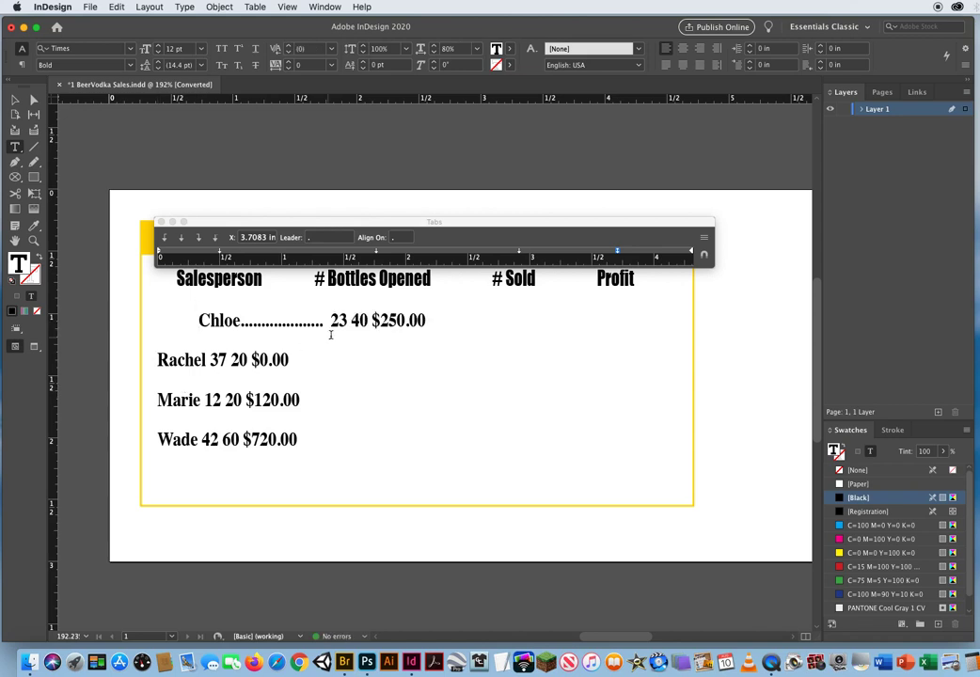
pyautogui.click(346, 321)
pyautogui.press('Tab')
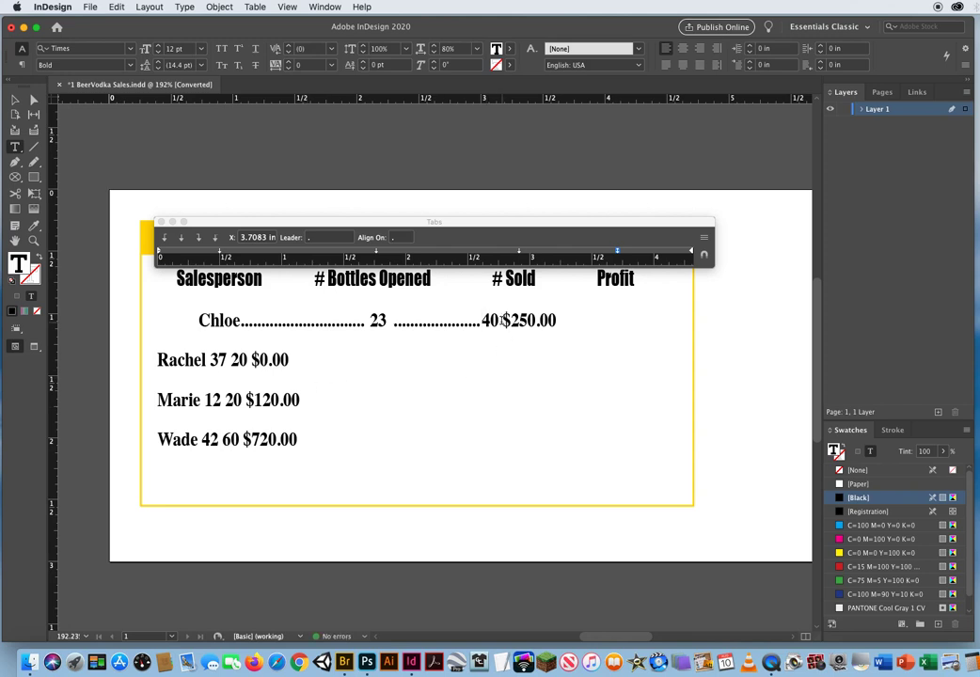
pyautogui.press('Tab')
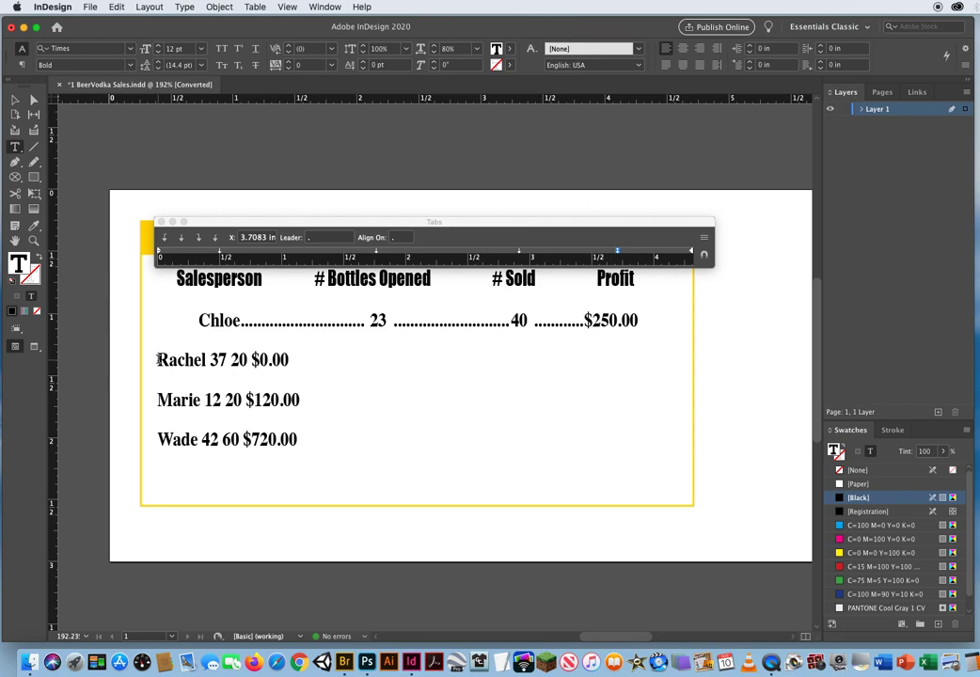
pyautogui.click(158, 359)
pyautogui.click(208, 359)
pyautogui.press('Tab')
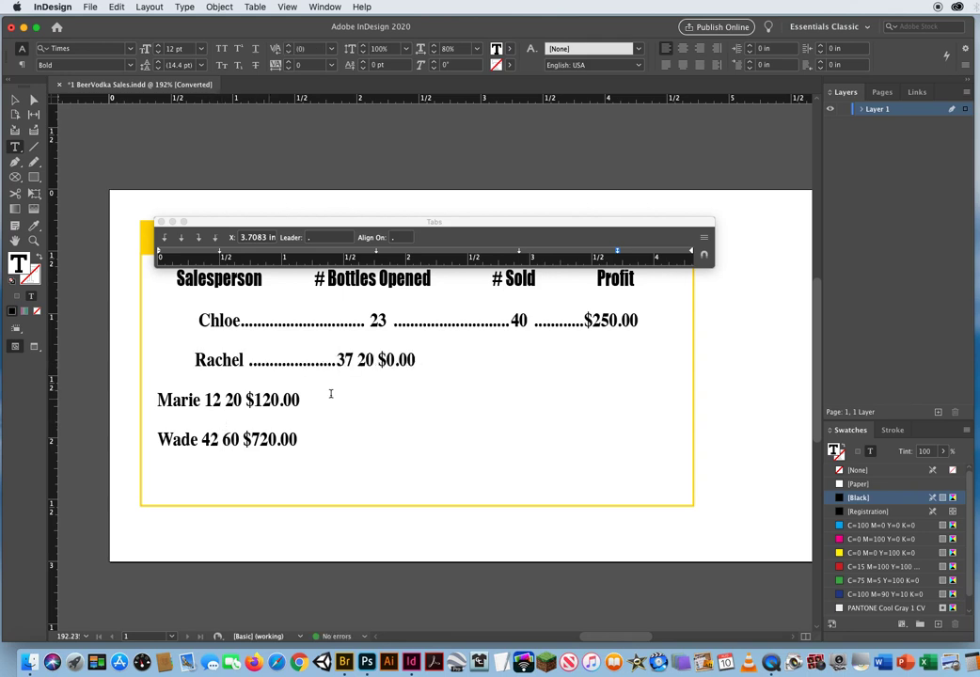
pyautogui.press('Right')
pyautogui.press('Right')
pyautogui.press('Right')
pyautogui.press('Tab')
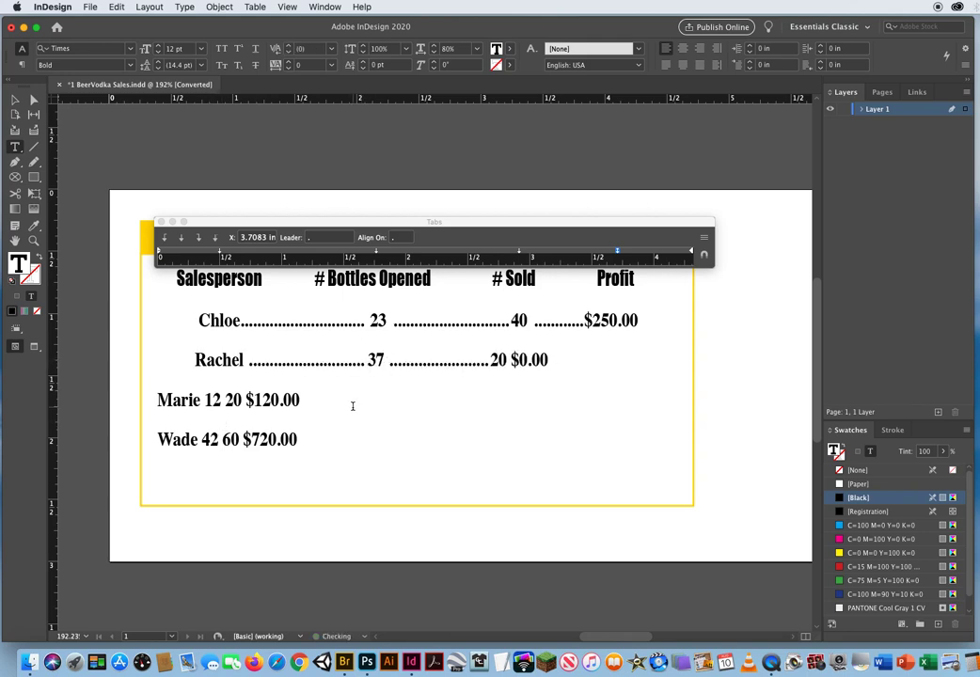
pyautogui.press('Right')
pyautogui.press('Right')
pyautogui.press('Right')
pyautogui.press('Tab')
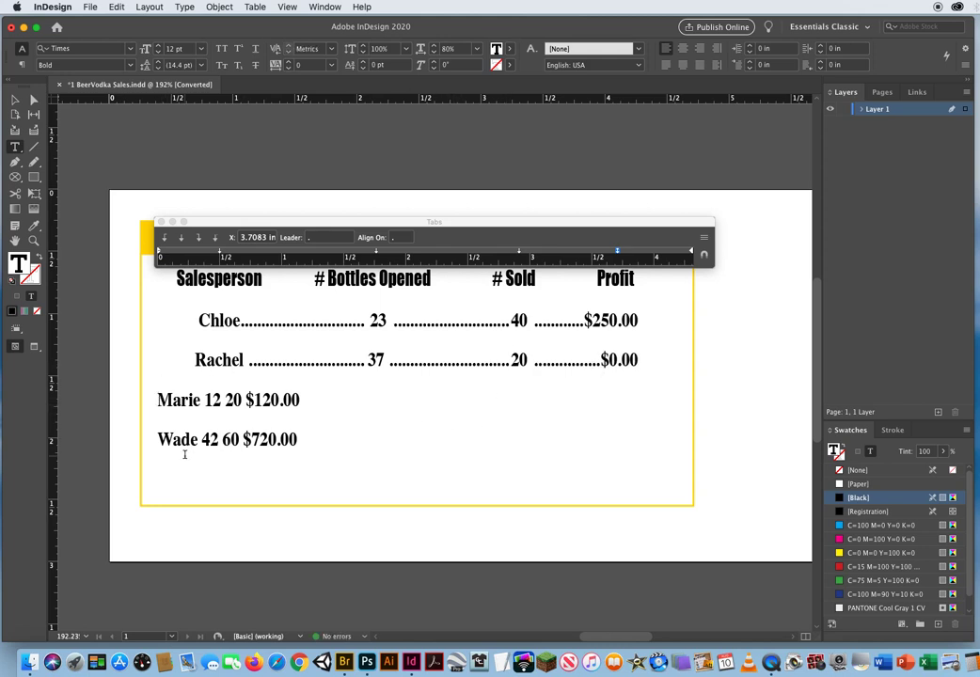
# Tab Marie's and Wade's rows into dot-leader columns, pushing $120.00 and $720.00 under Profit
pyautogui.click(208, 429)
pyautogui.click(158, 400)
pyautogui.press('Tab')
pyautogui.press('Right')
pyautogui.press('Right')
pyautogui.press('Right')
pyautogui.press('Right')
pyautogui.press('Right')
pyautogui.press('Right')
pyautogui.press('Tab')
pyautogui.press('Right')
pyautogui.press('Right')
pyautogui.press('Right')
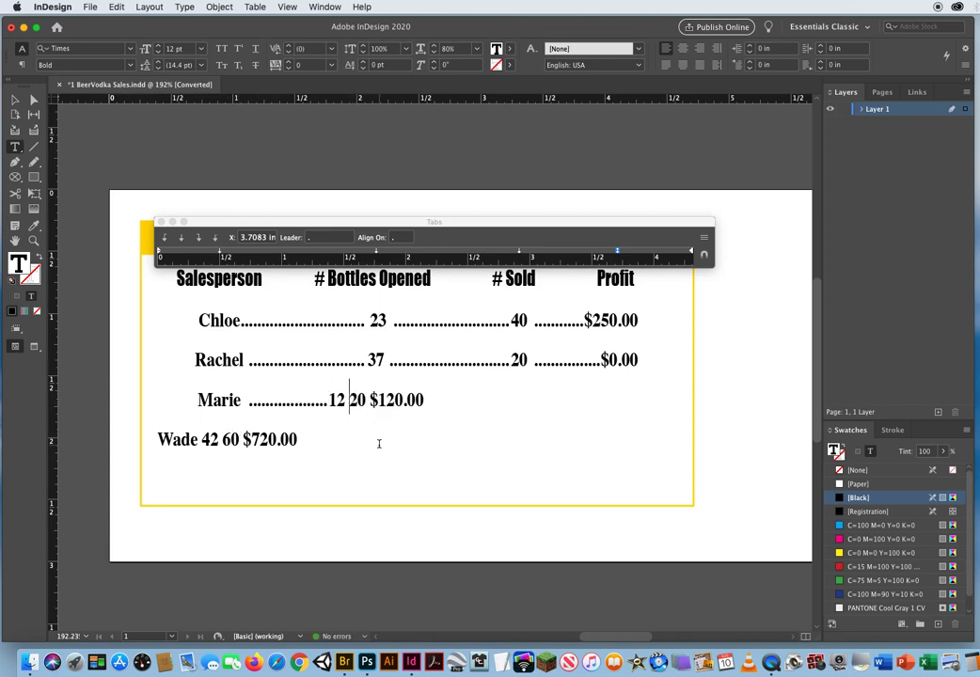
pyautogui.press('Tab')
pyautogui.press('Right')
pyautogui.press('Right')
pyautogui.press('Tab')
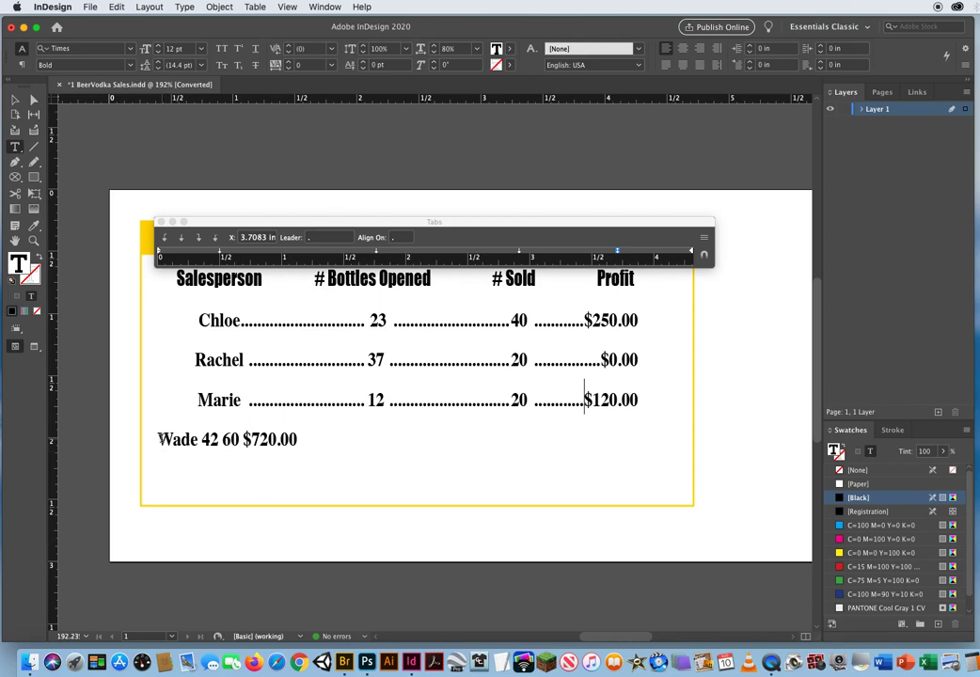
pyautogui.click(176, 505)
pyautogui.click(201, 440)
pyautogui.press('Tab')
pyautogui.press('Home')
pyautogui.press('Tab')
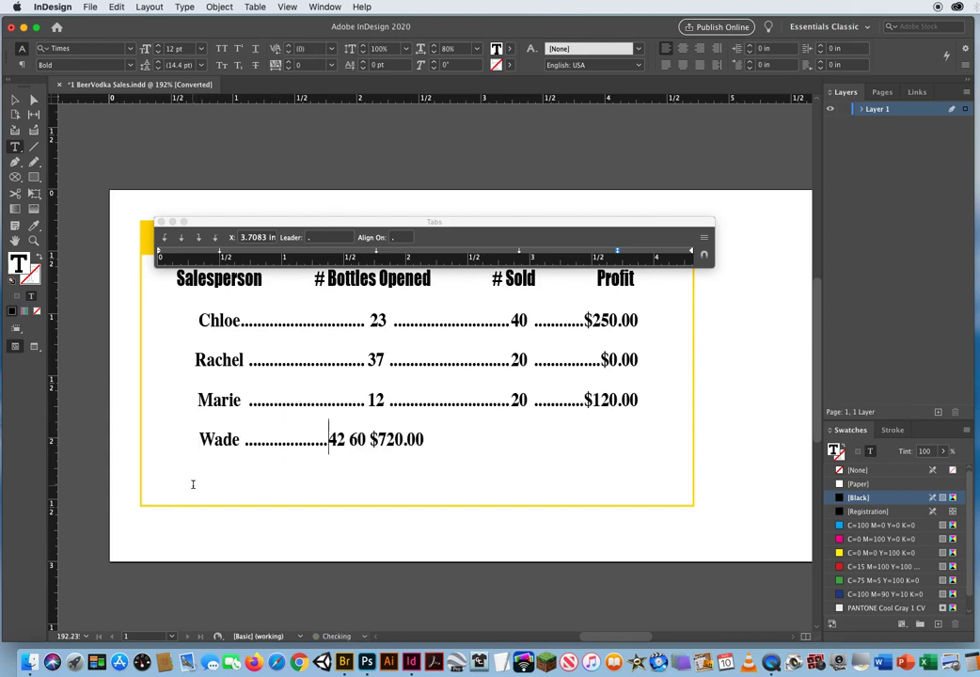
pyautogui.click(350, 440)
pyautogui.press('Tab')
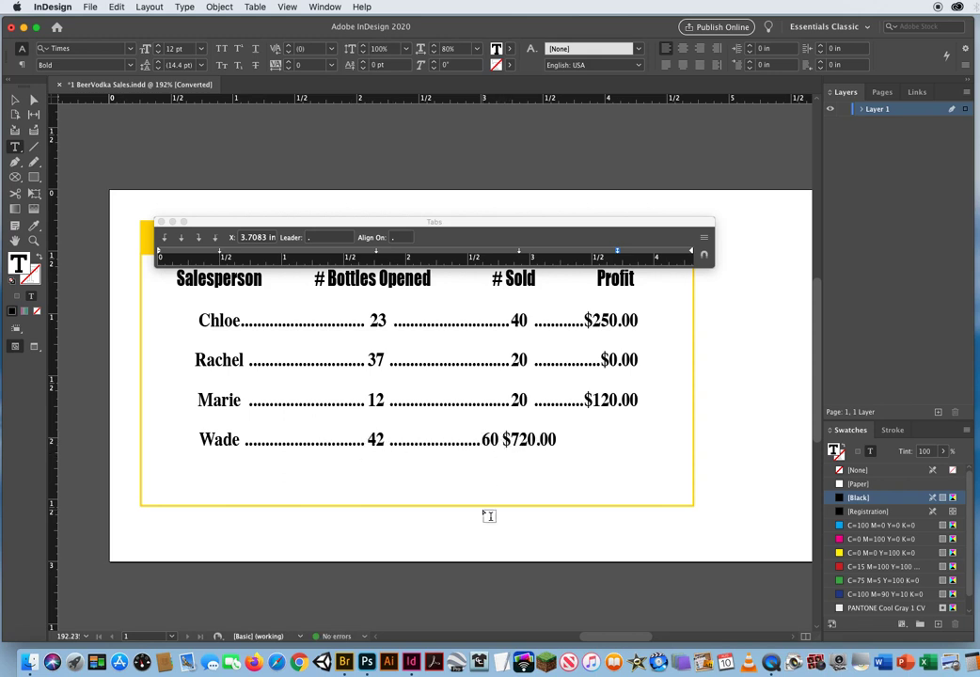
pyautogui.press('Right')
pyautogui.press('Right')
pyautogui.press('Right')
pyautogui.press('Tab')
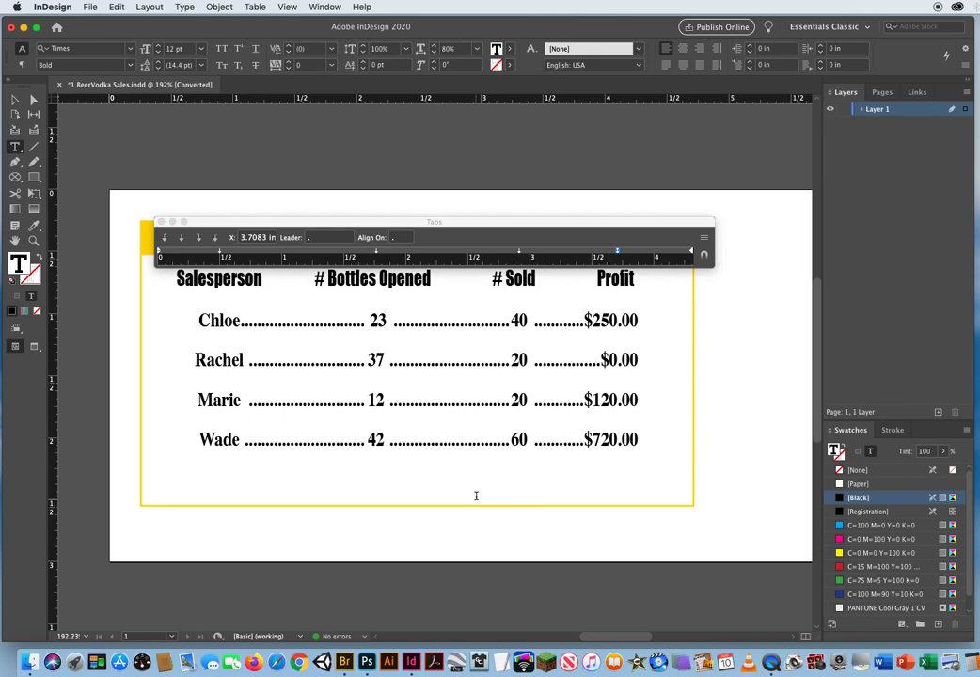
# Close the Tabs panel, drag a guide across the list, deselect, and switch to Preview mode
pyautogui.click(162, 224)
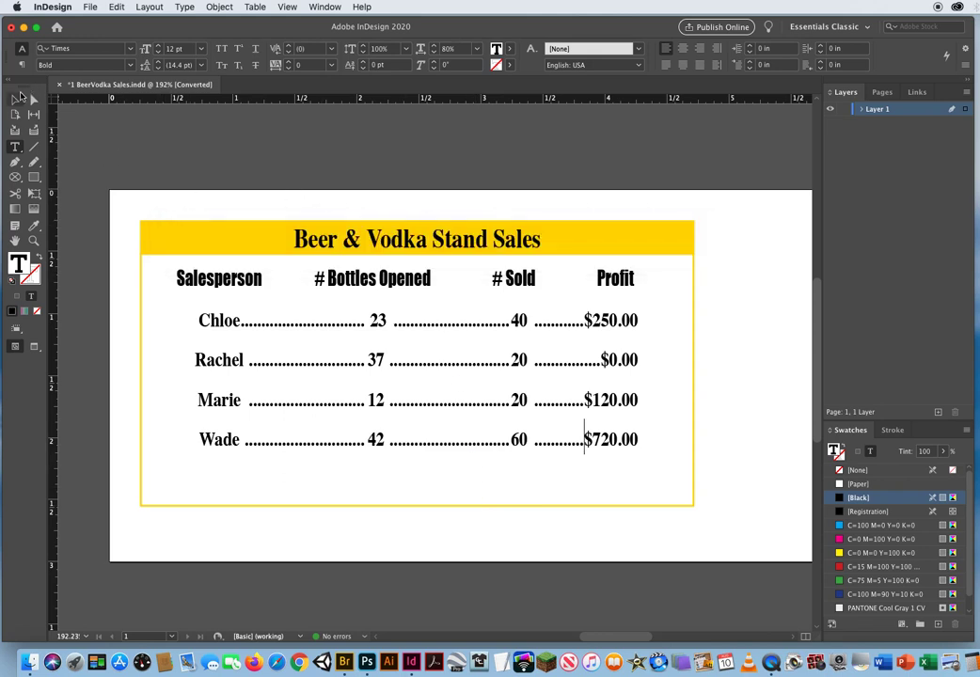
pyautogui.click(16, 98)
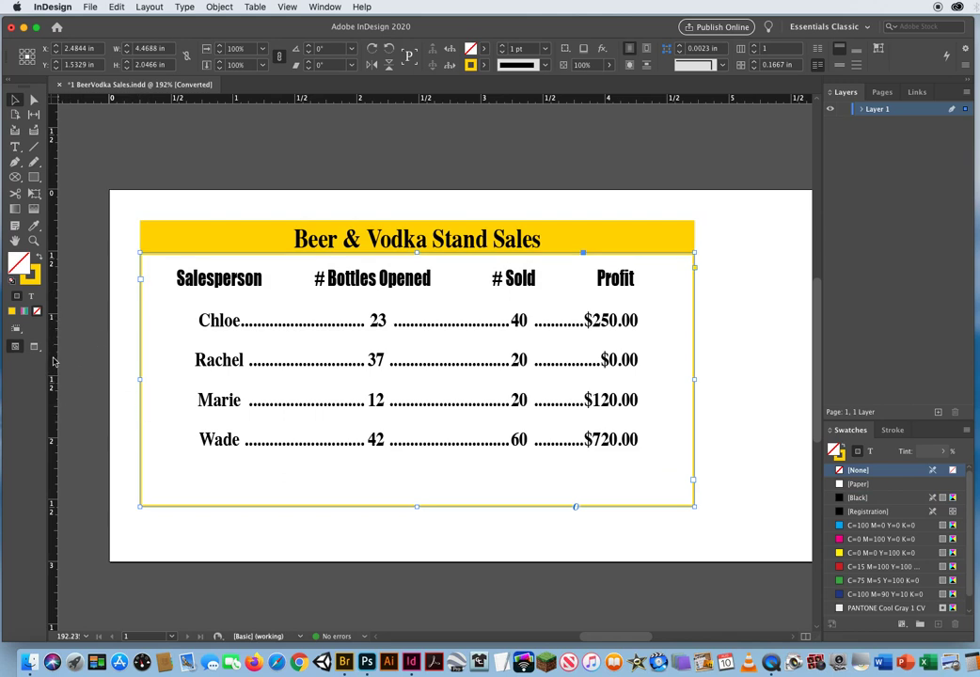
pyautogui.moveTo(53, 362); pyautogui.dragTo(630, 322)
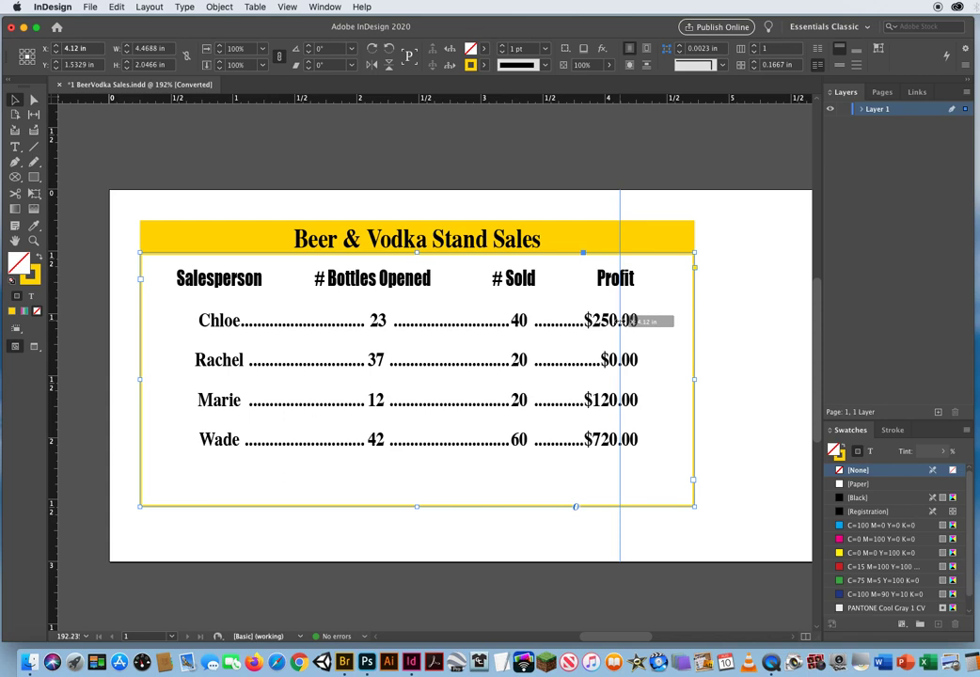
pyautogui.moveTo(630, 322); pyautogui.dragTo(47, 273)
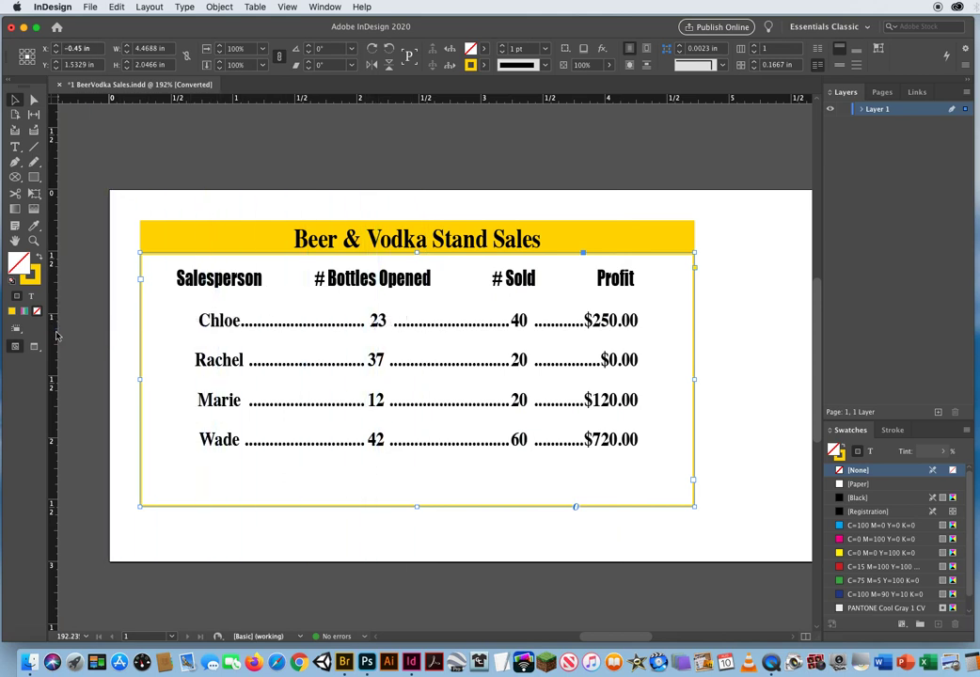
pyautogui.click(352, 197)
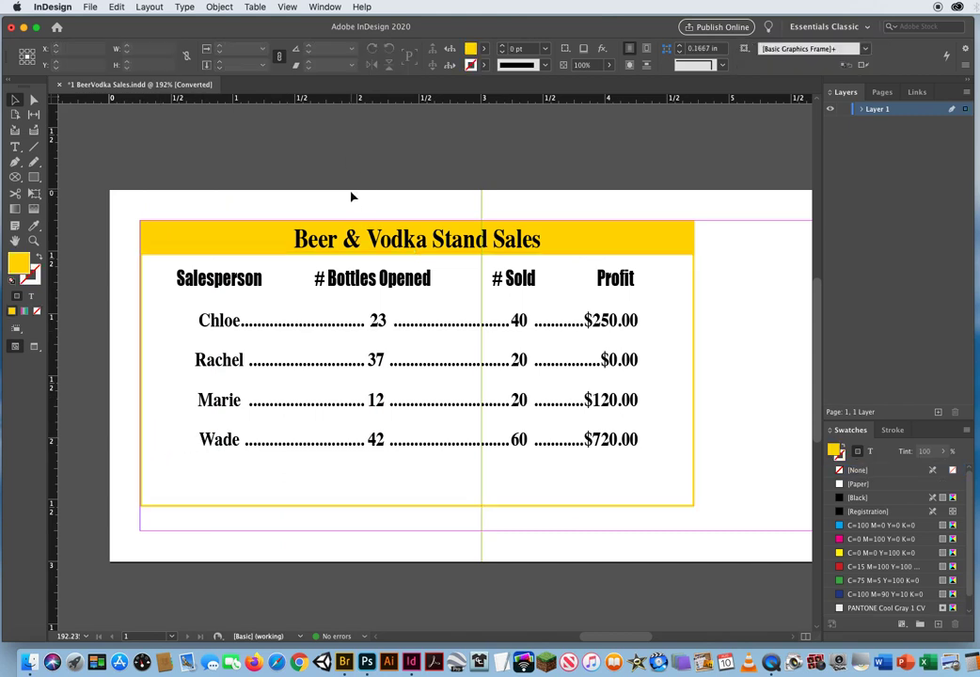
pyautogui.press('w')
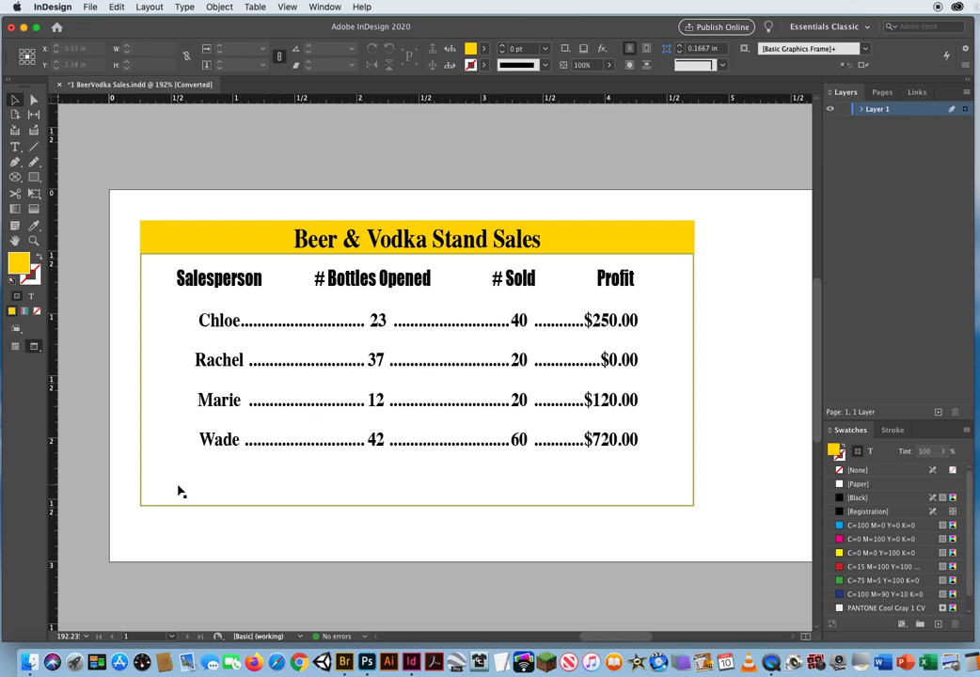
# Raise the sales text frame's top inset spacing to 0.25 in through Text Frame Options
pyautogui.click(190, 291)
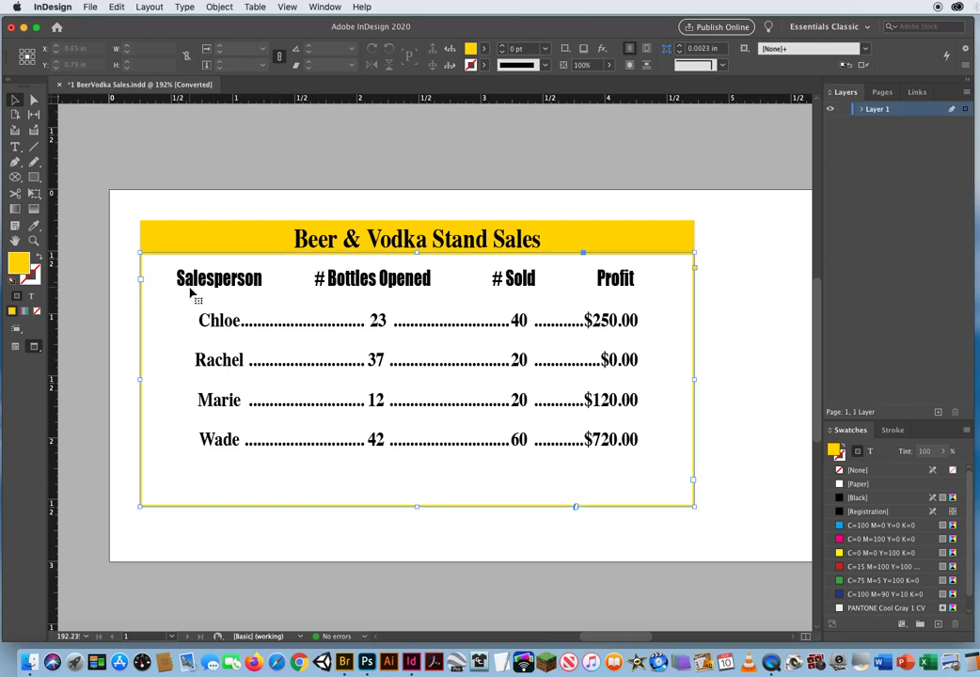
pyautogui.click(219, 6)
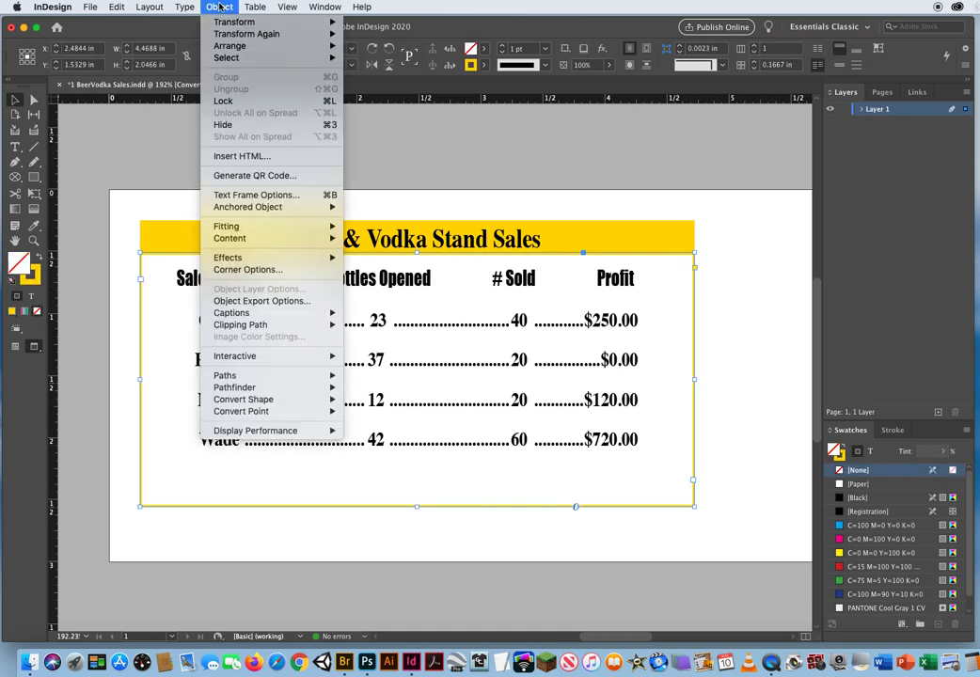
pyautogui.click(262, 196)
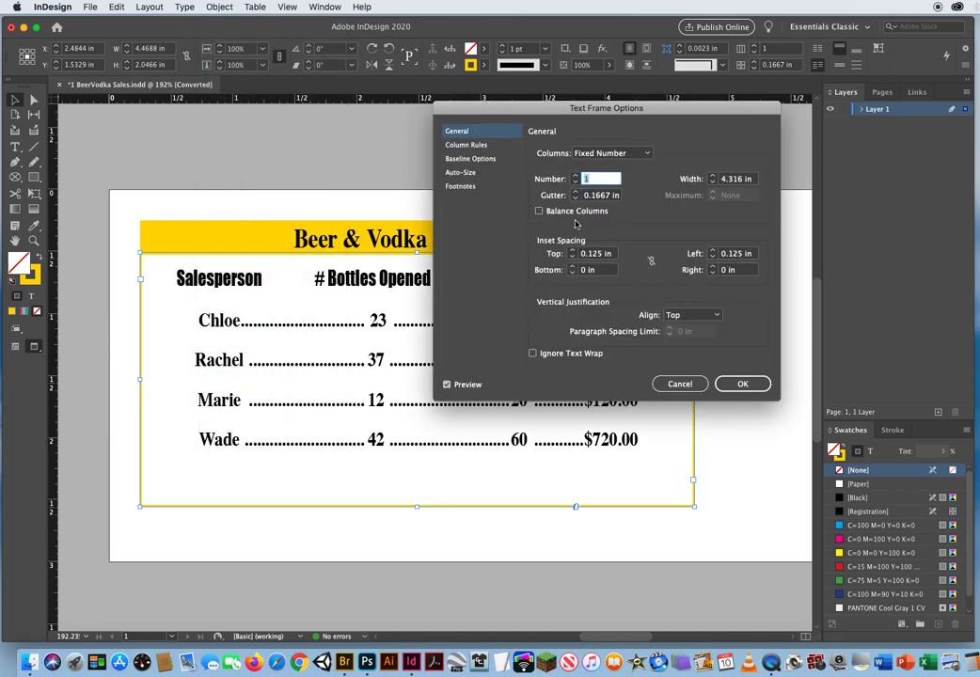
pyautogui.moveTo(513, 114); pyautogui.dragTo(573, 110)
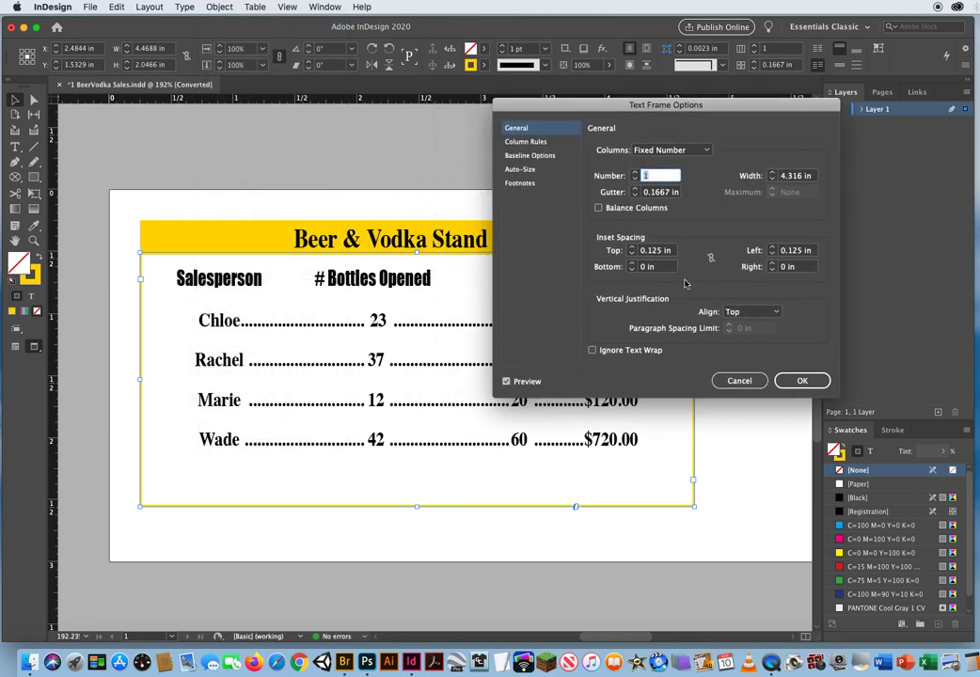
pyautogui.click(627, 252)
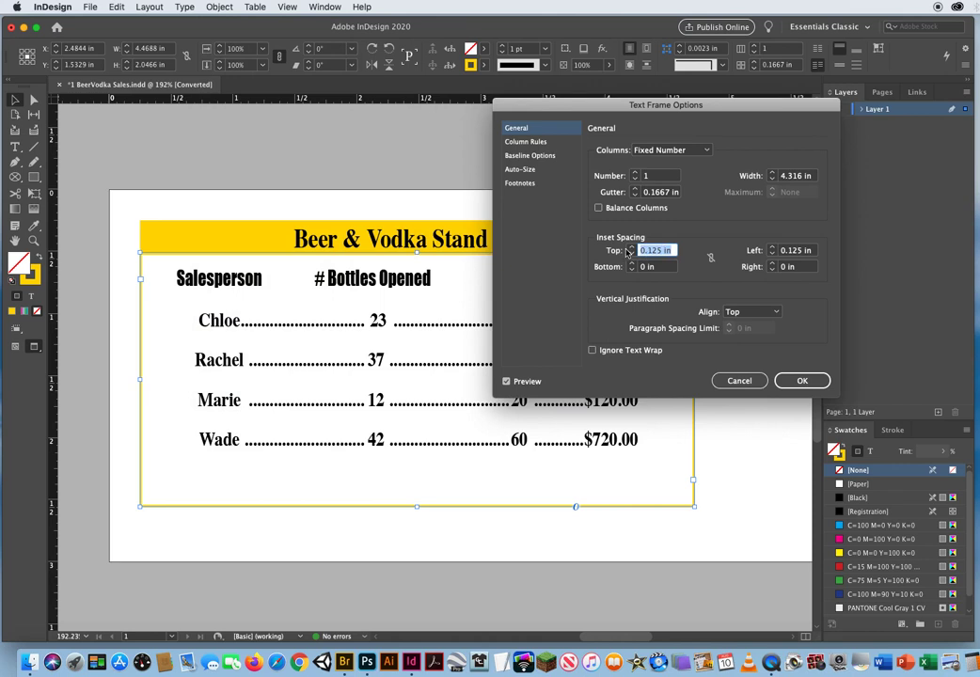
pyautogui.click(633, 248)
pyautogui.click(632, 248)
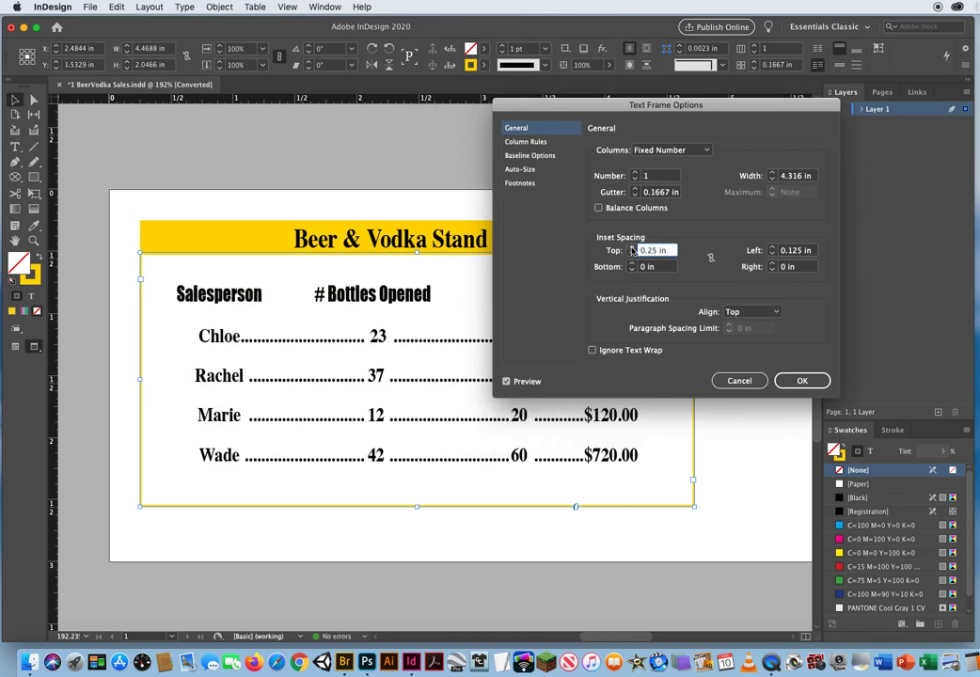
pyautogui.click(801, 380)
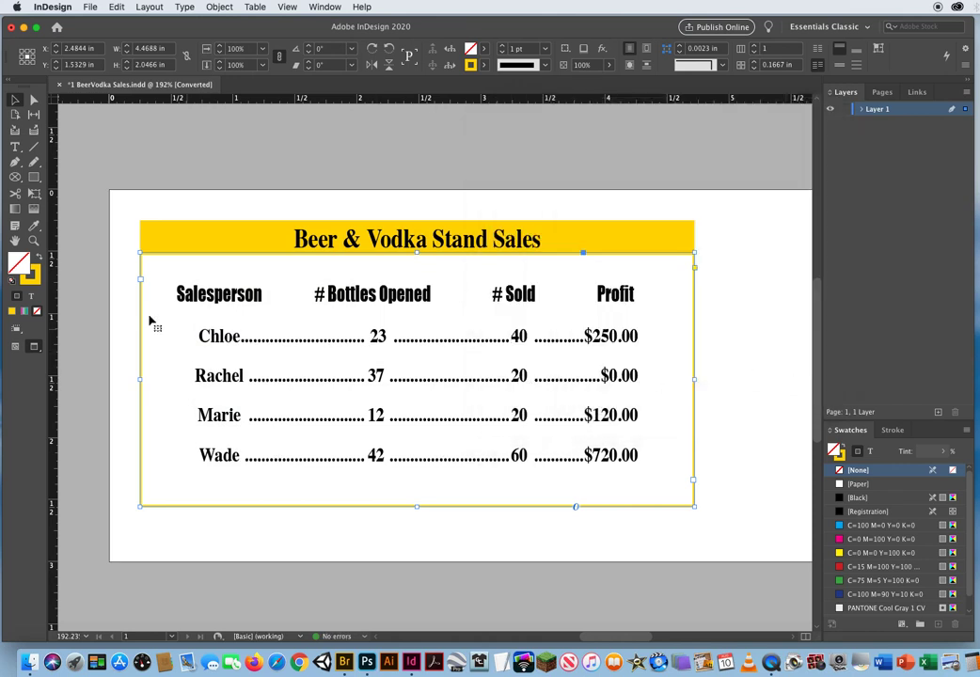
# Deselect the text frame and close 1 BeerVodka Sales.indd so the save-changes prompt appears
pyautogui.click(91, 298)
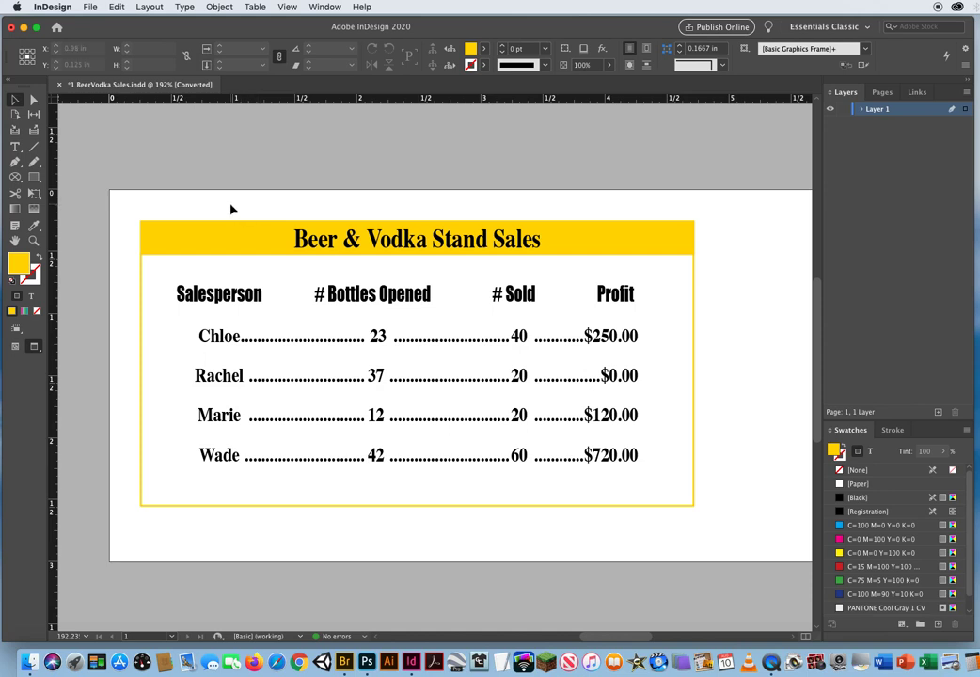
pyautogui.click(59, 86)
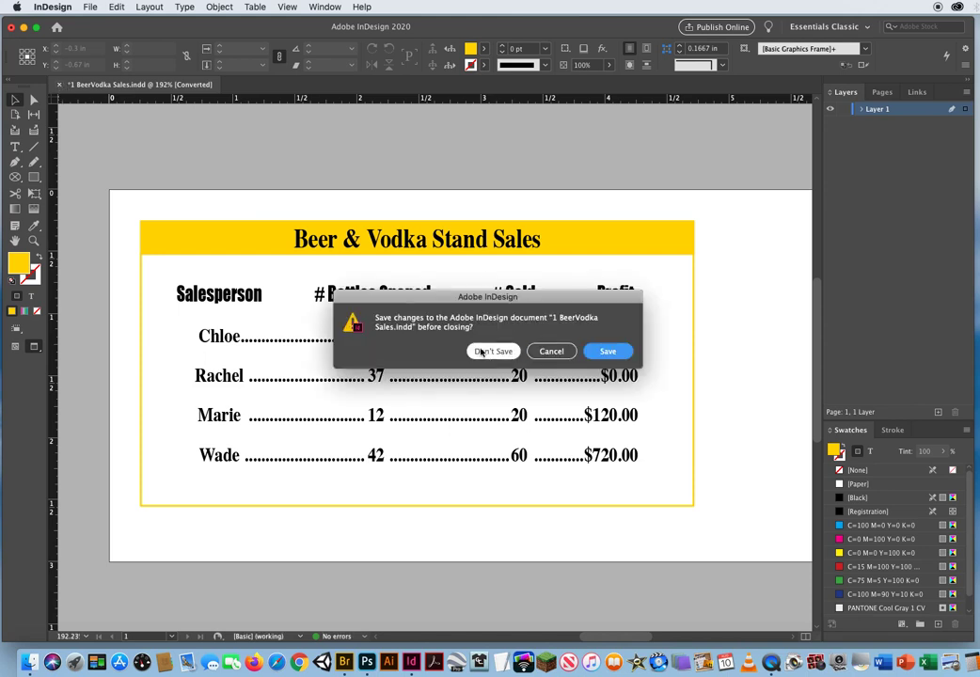